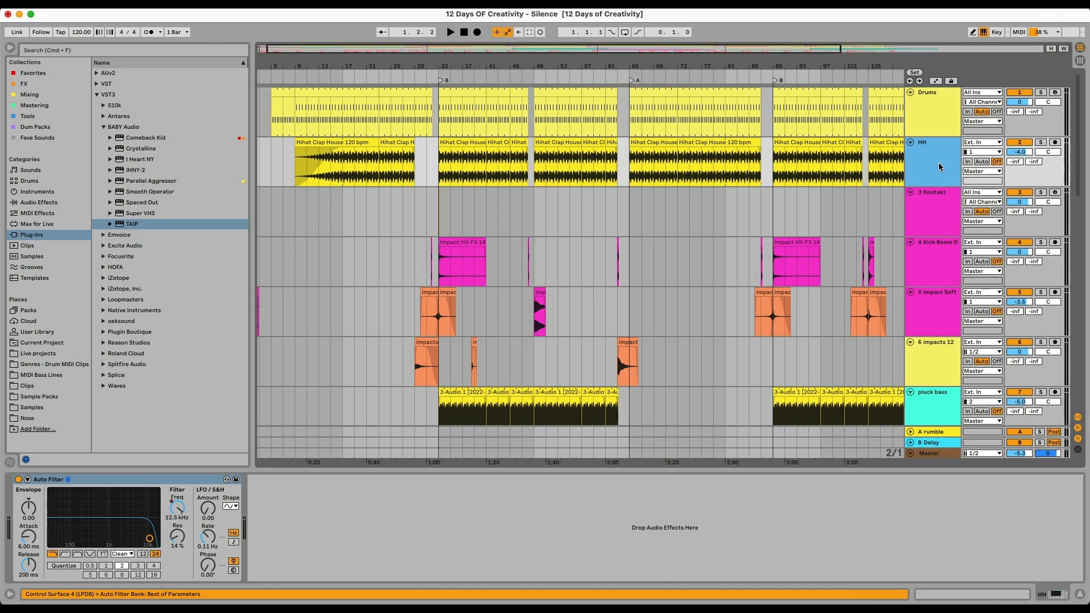
Step: Play the arrangement from the start of the Drums clip with the Drums track soloed
left_click(931, 101)
left_click(269, 119)
key("space")
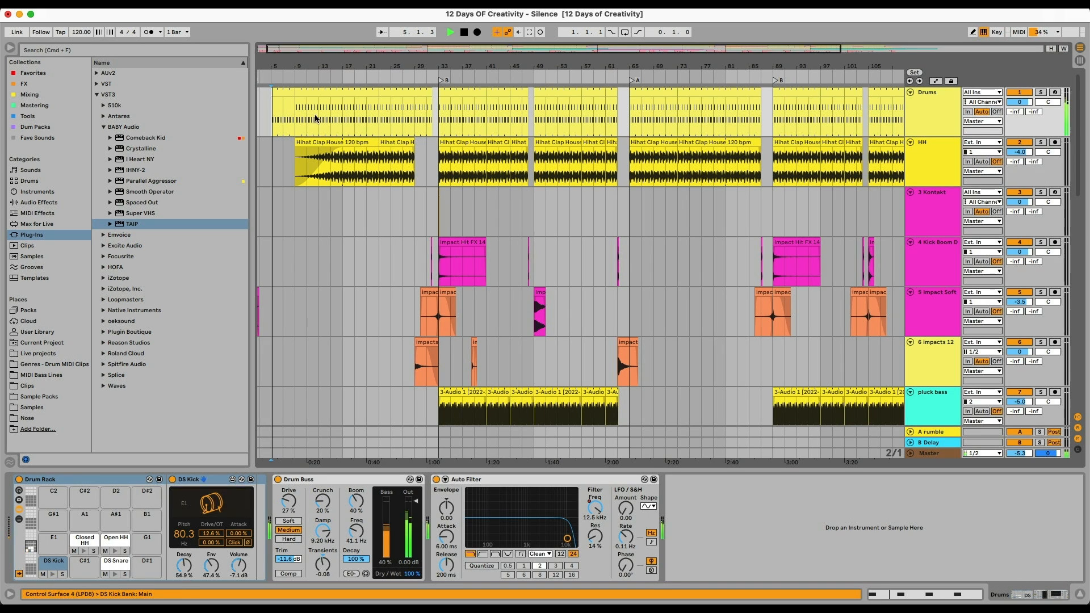
left_click(1041, 92)
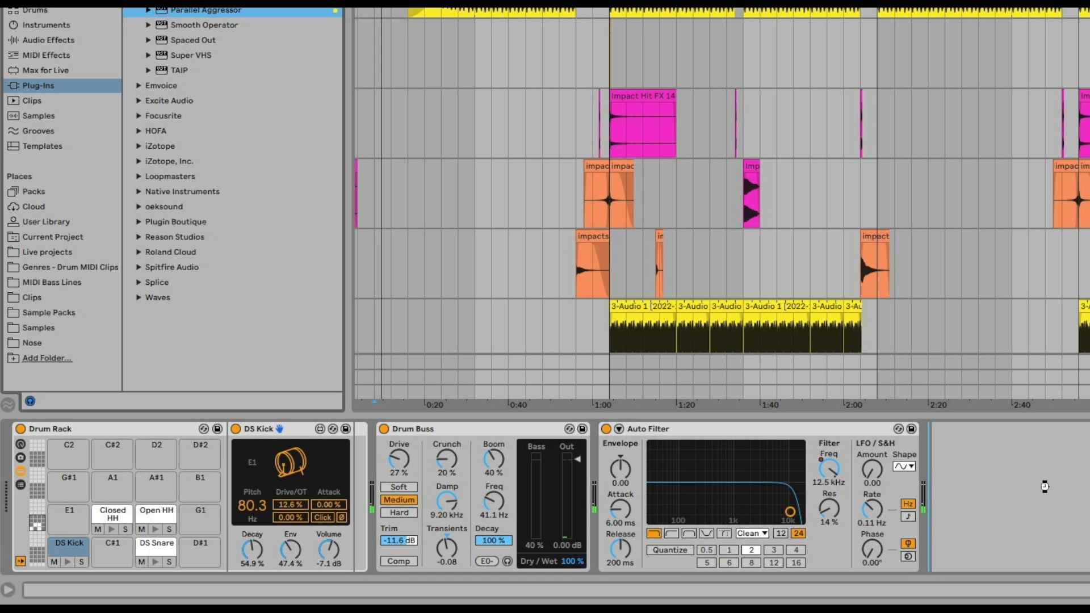
Step: Insert Parallel Aggressor directly after DS Kick in the Drum Rack and load its preset 12 808 KICK SATURATION
left_click_drag(1045, 487, 1030, 481)
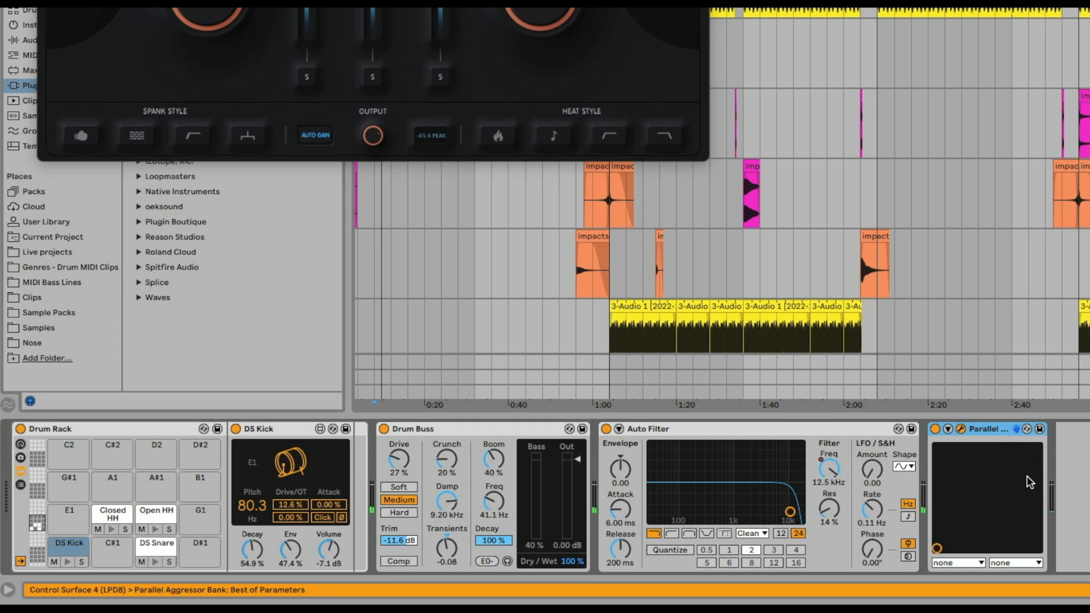
left_click_drag(1000, 433, 354, 484)
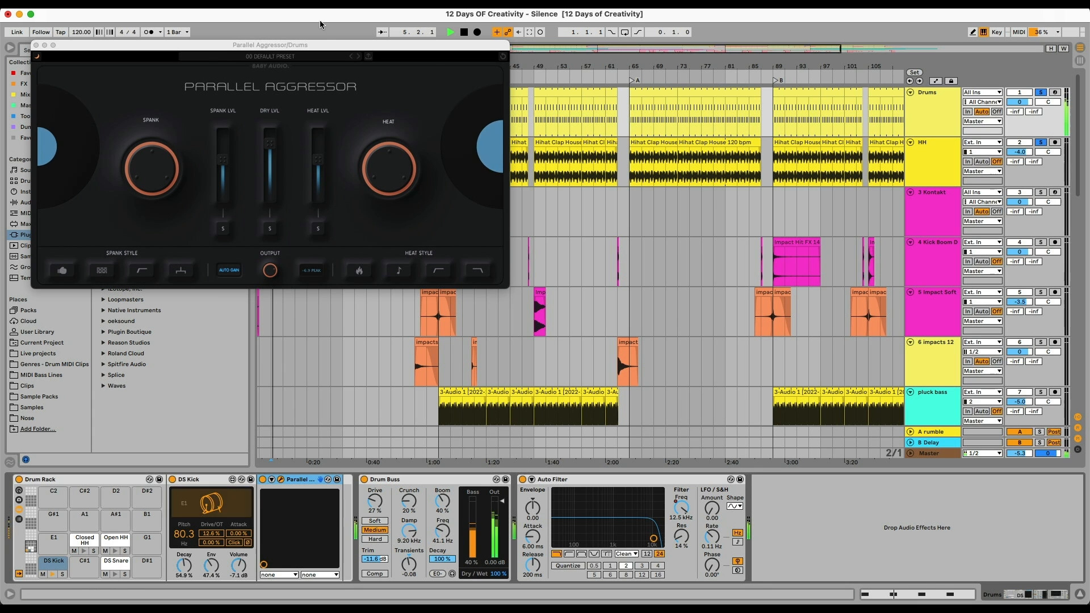
left_click_drag(319, 45, 584, 87)
left_click(539, 99)
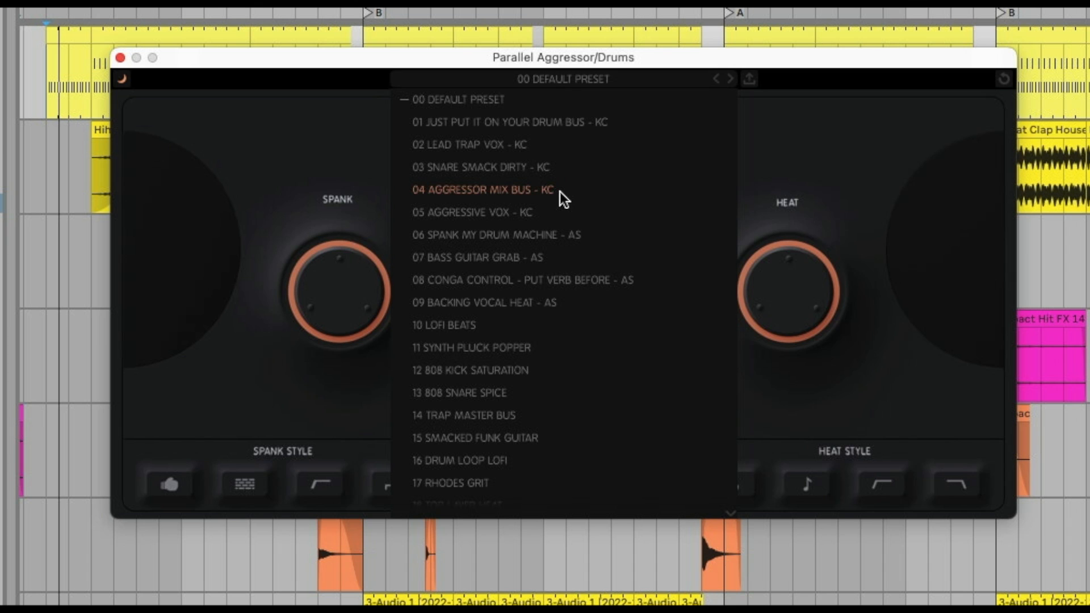
left_click(518, 369)
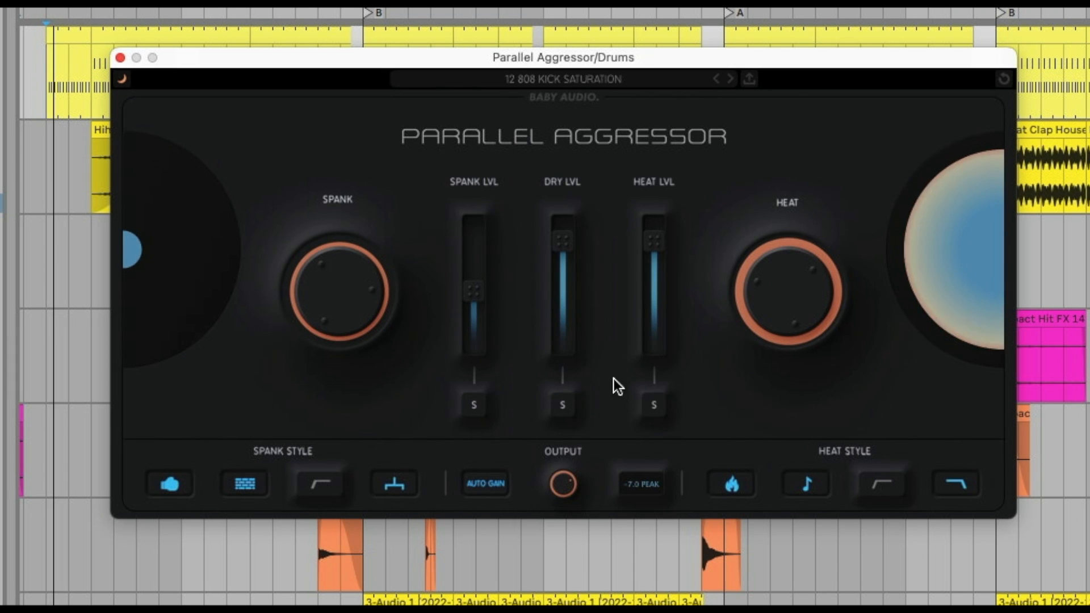
Step: Set Parallel Aggressor's Heat to 64 on the kick while auditioning it, and restart playback
mouse_move(784, 299)
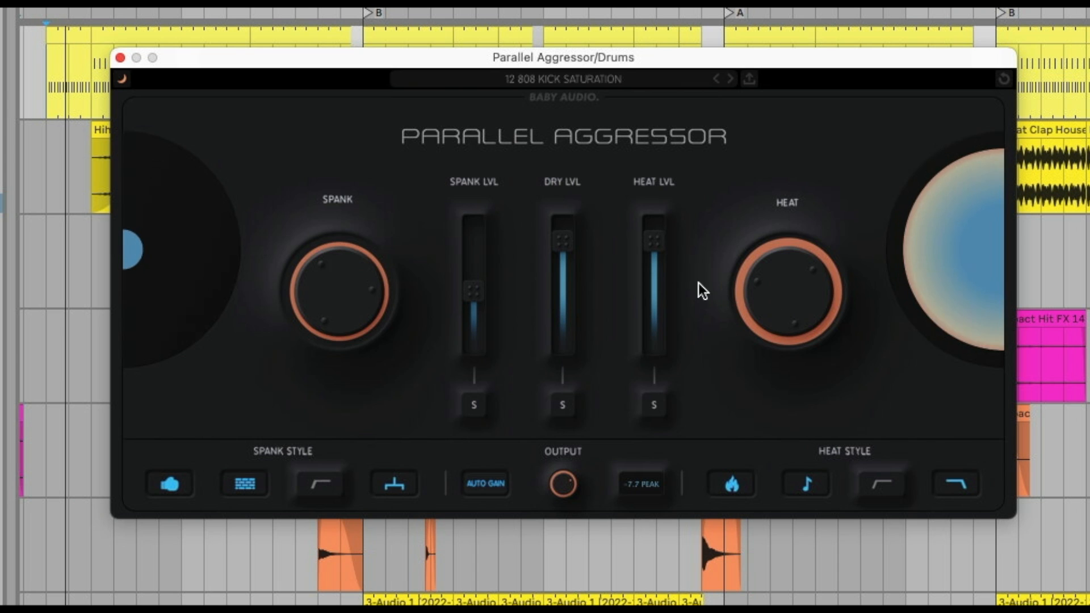
left_click_drag(813, 284, 768, 315)
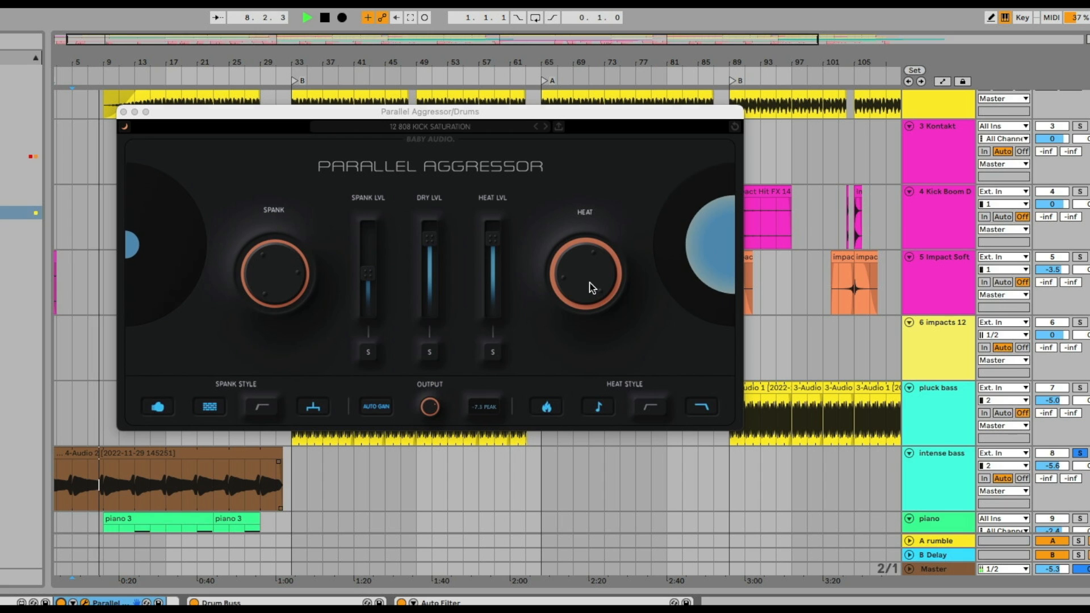
left_click_drag(592, 288, 592, 275)
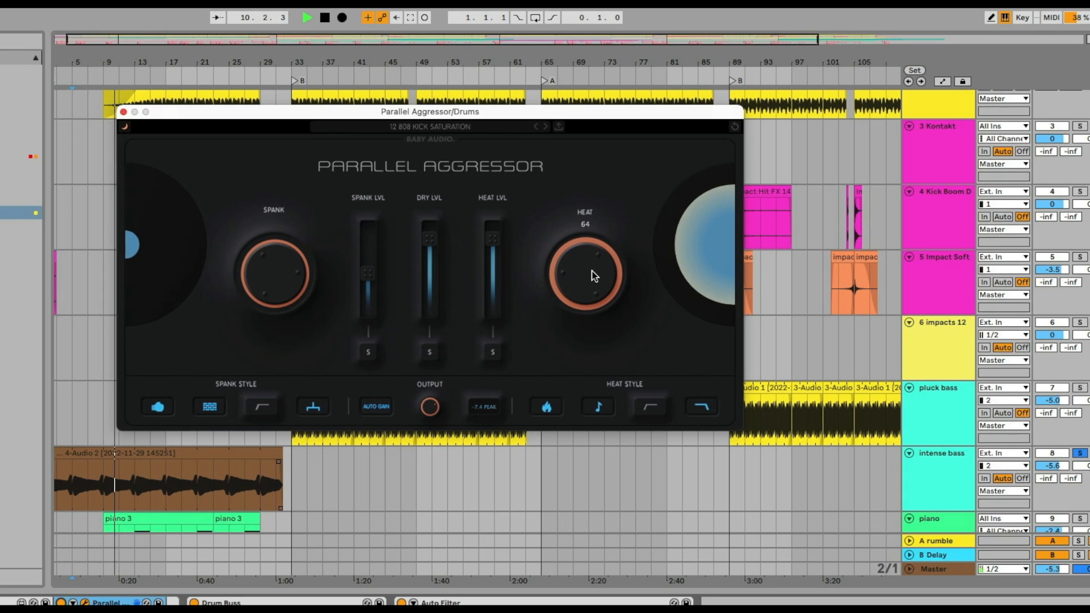
key("space")
key("space")
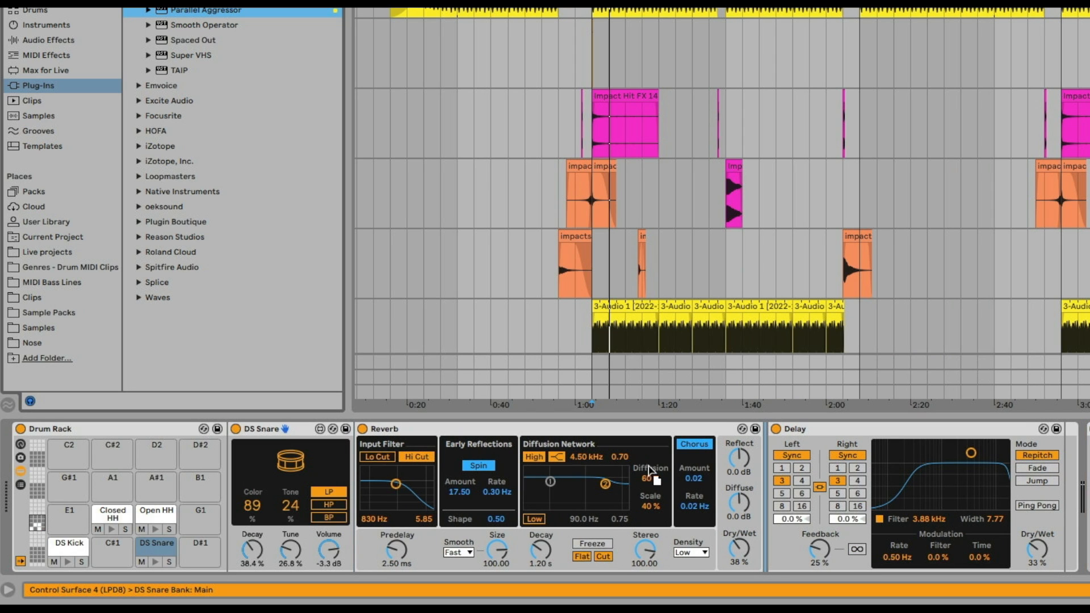
Step: Place Parallel Aggressor between DS Snare and Reverb and load its preset 03 SNARE SMACK DIRTY - KC
left_click_drag(764, 483, 357, 494)
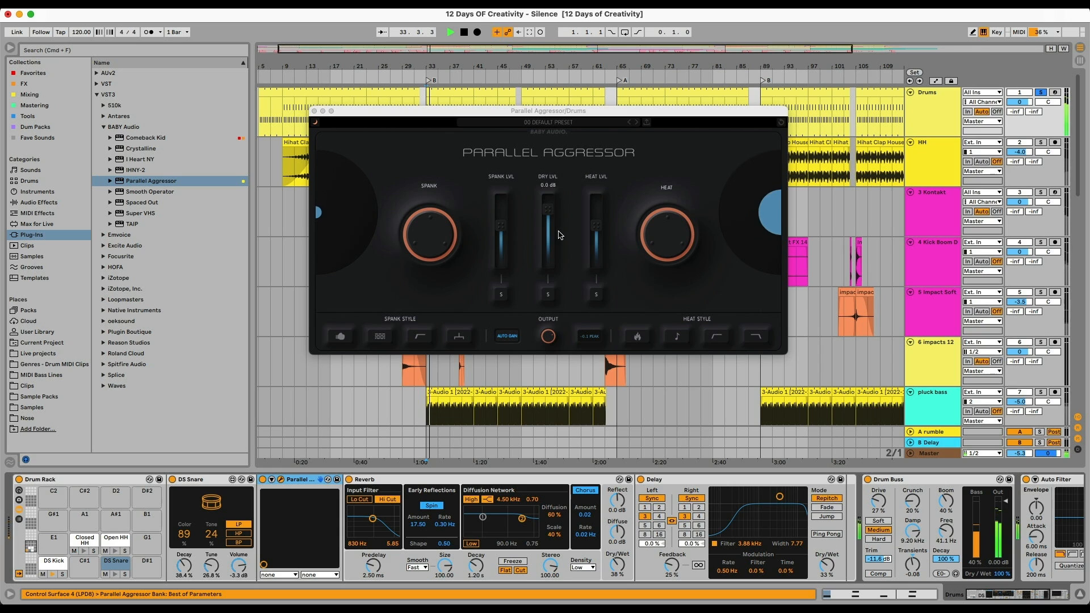
left_click(542, 122)
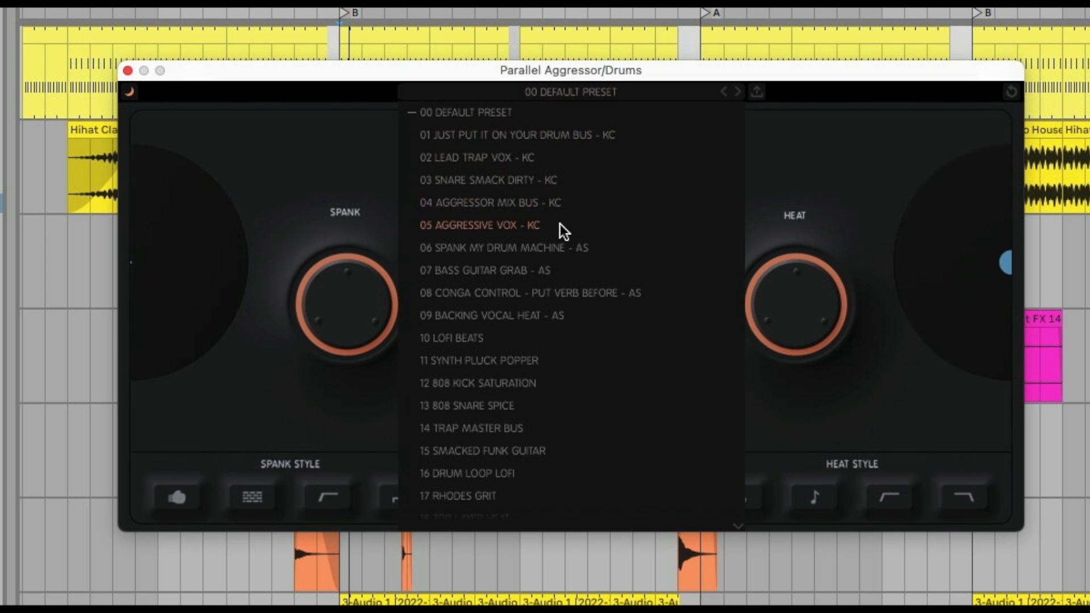
left_click(530, 180)
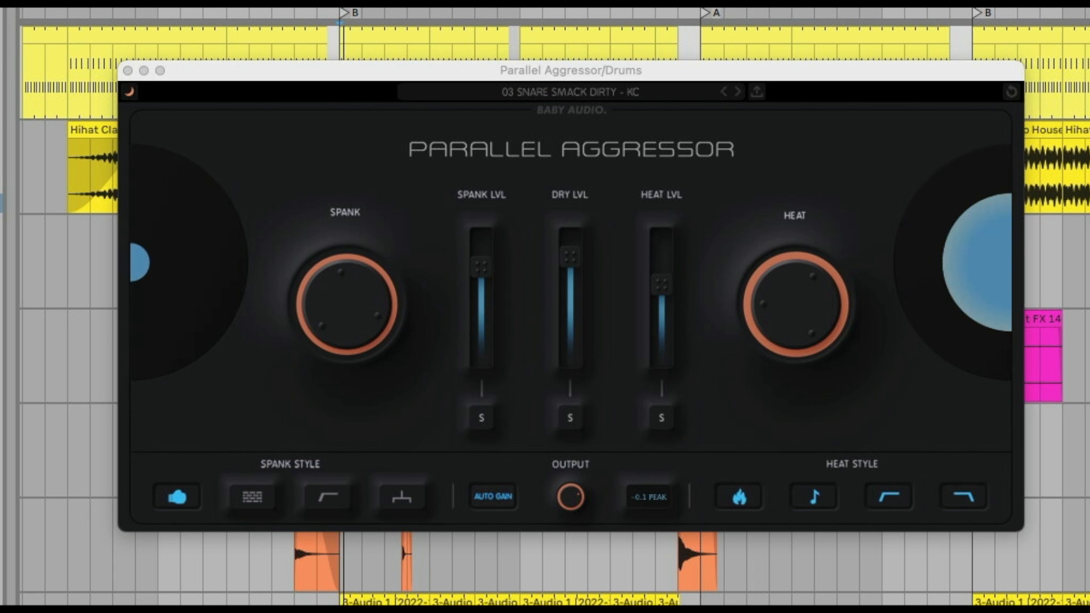
Step: Balance the snare's Parallel Aggressor by adjusting Heat, raising the Heat level, setting the Spank level to -4.2 dB and lowering the Dry level
left_click_drag(819, 285, 793, 309)
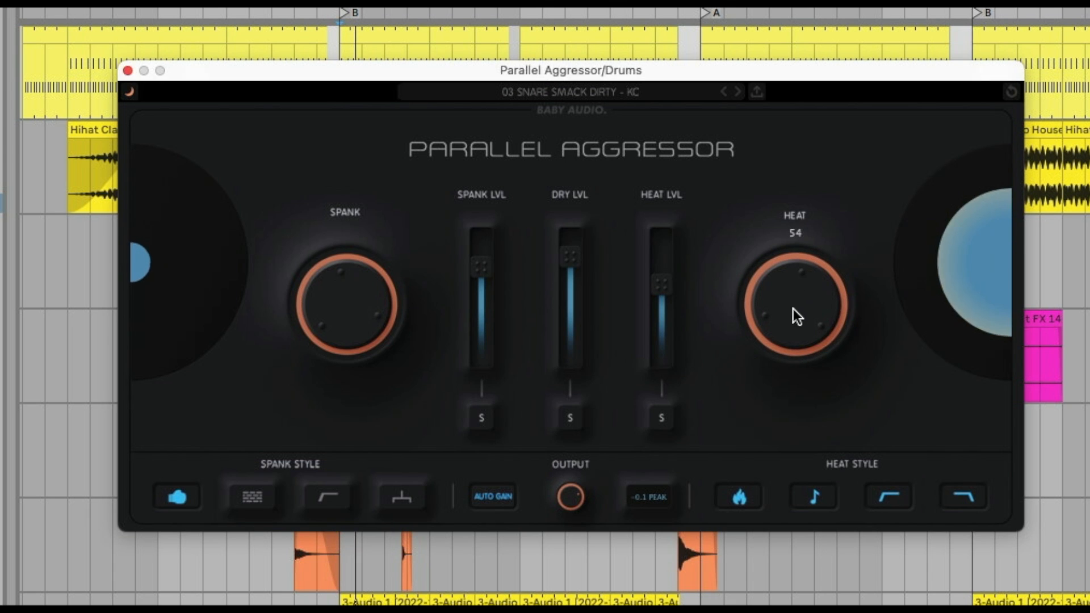
left_click_drag(661, 284, 659, 264)
mouse_move(480, 267)
left_mouse_down()
mouse_move(486, 285)
mouse_move(485, 268)
left_mouse_up()
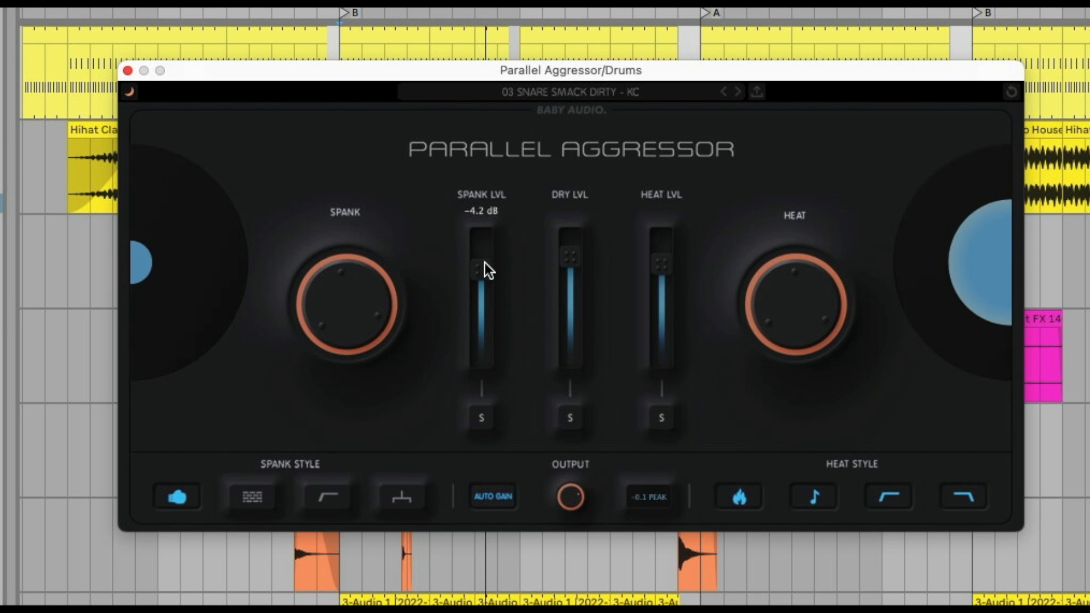
mouse_move(582, 248)
left_click_drag(582, 248, 575, 268)
key("super+alt+p")
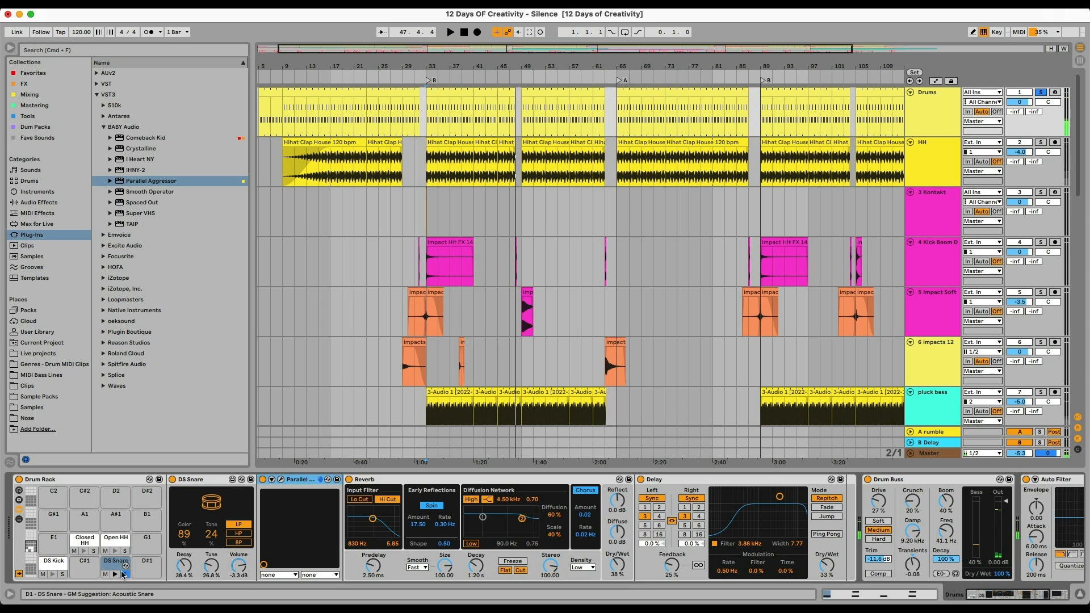
key("space")
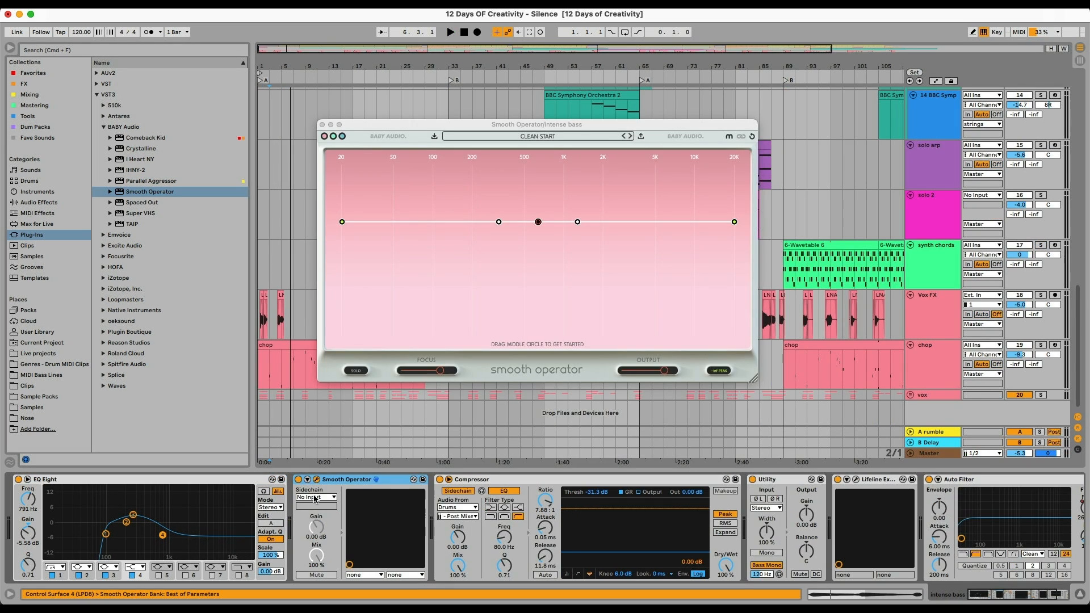
Step: Sidechain Smooth Operator on the intense bass track to Drums, taking the signal from Drum Rack | DS Kick | Post Mixer
left_click(314, 497)
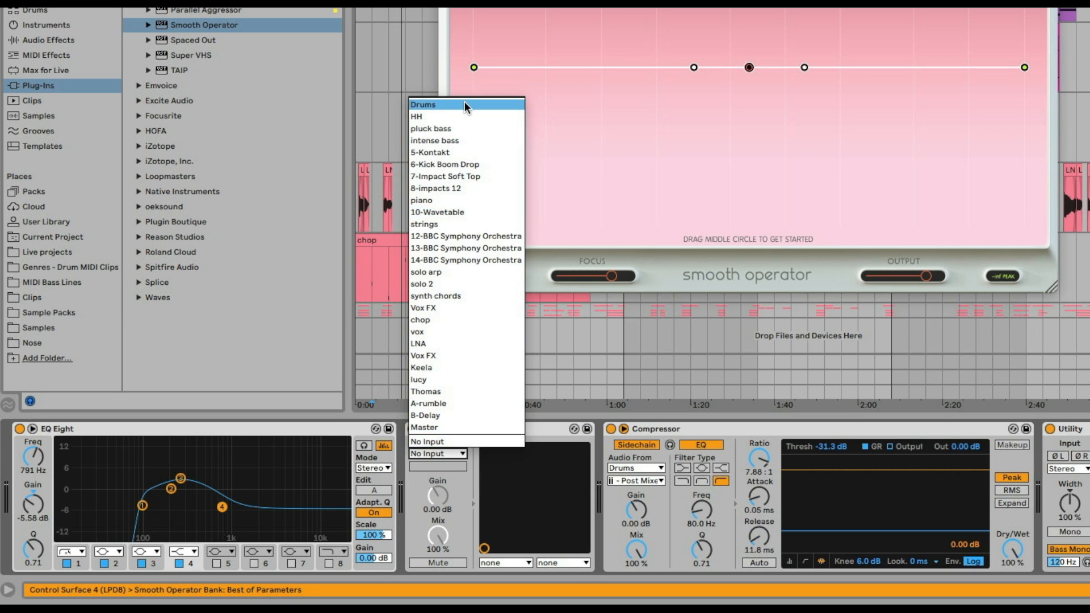
left_click(464, 105)
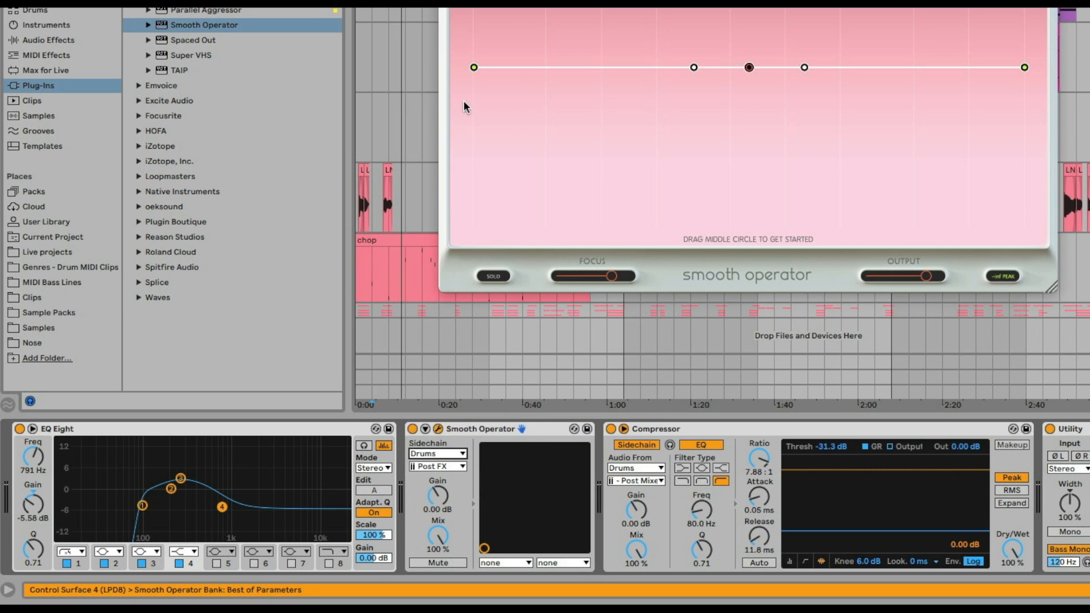
left_click(436, 466)
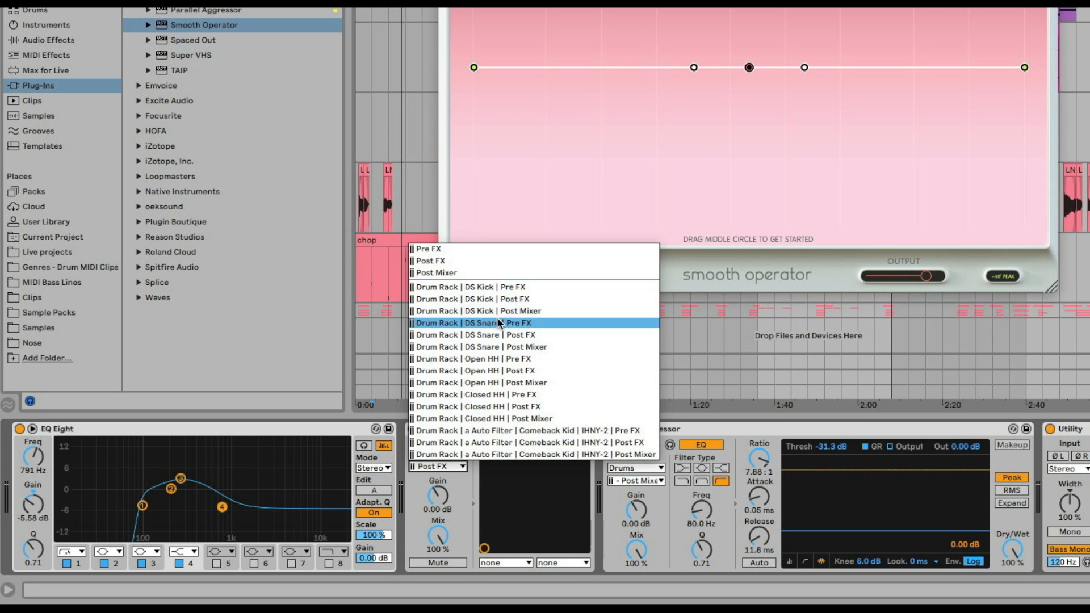
left_click(532, 307)
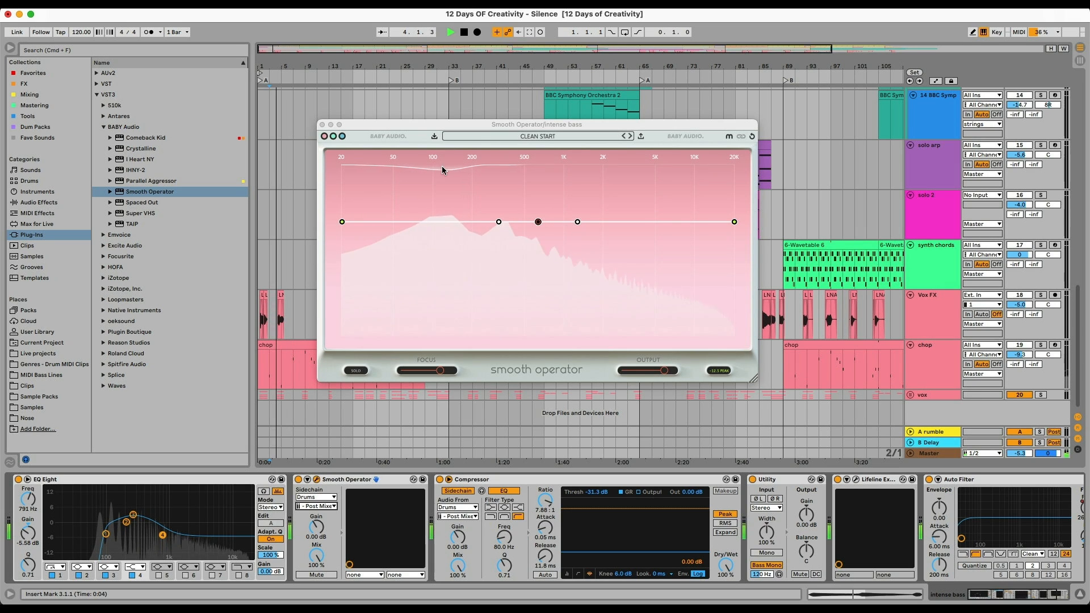
Step: Shape Smooth Operator's curve on the intense bass by repositioning its low-frequency node while playing it against the drums
left_click_drag(498, 222, 473, 266)
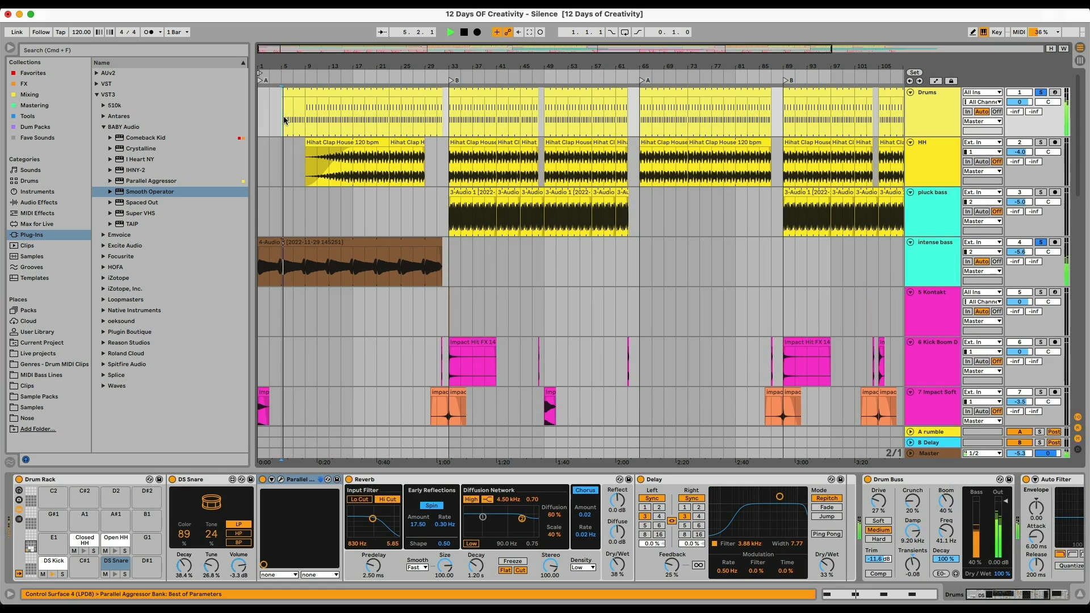
left_click(941, 262)
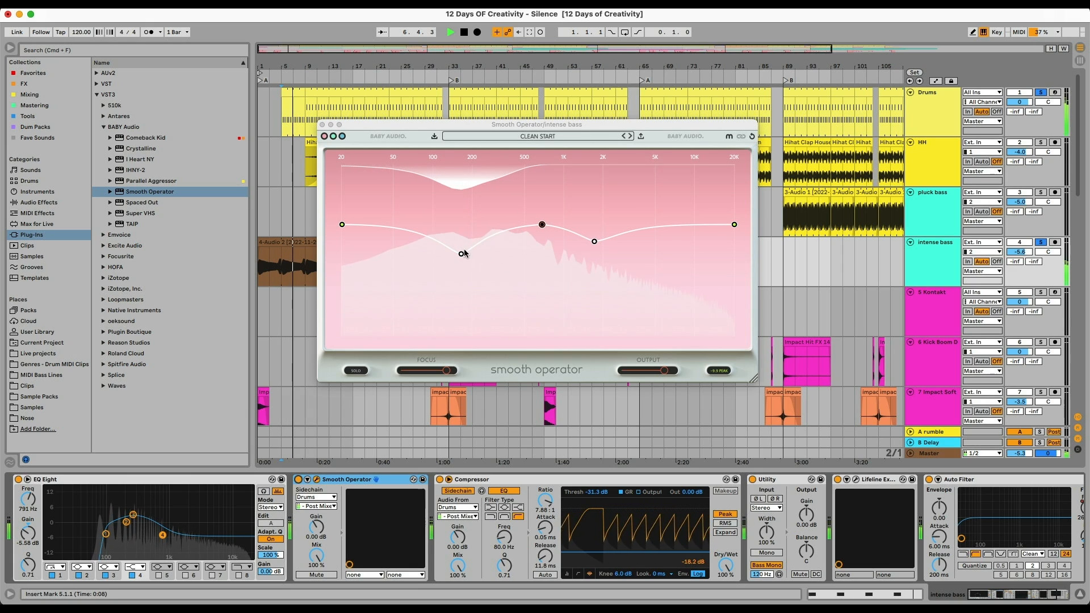
left_click_drag(462, 254, 470, 232)
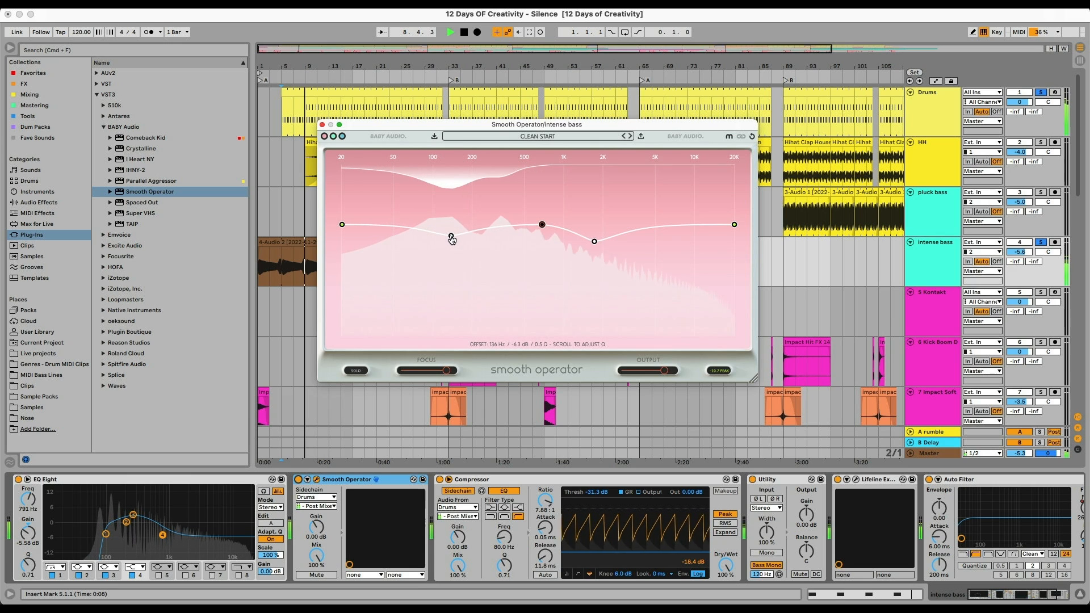
left_click_drag(452, 239, 518, 249)
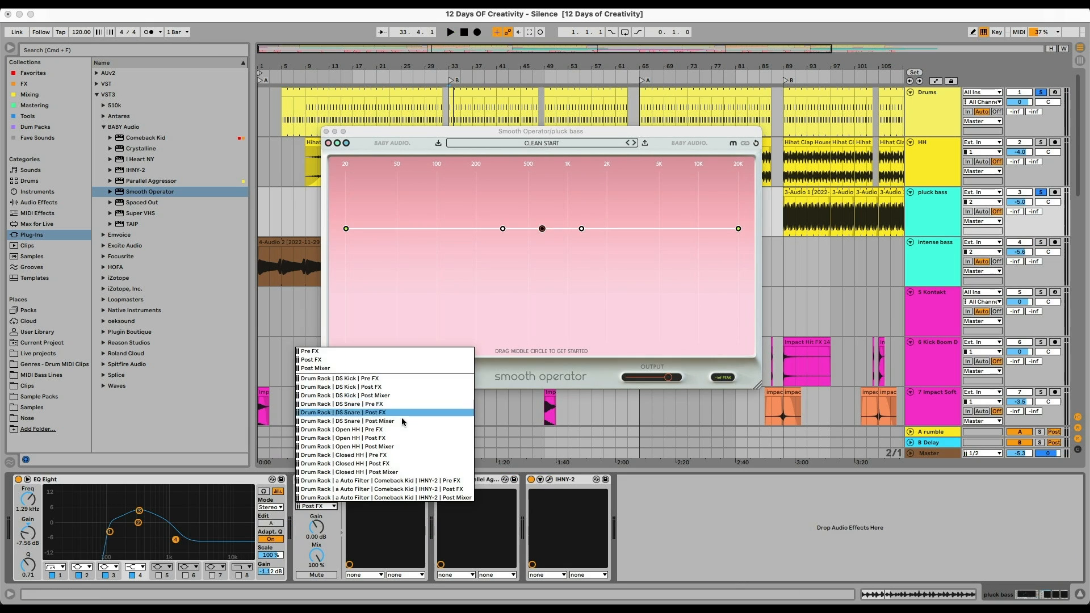
Step: Sidechain the pluck bass's Smooth Operator to DS Kick | Post Mixer and pull its upper node down to about -13.7 dB at 3689 Hz
left_click(401, 396)
key("space")
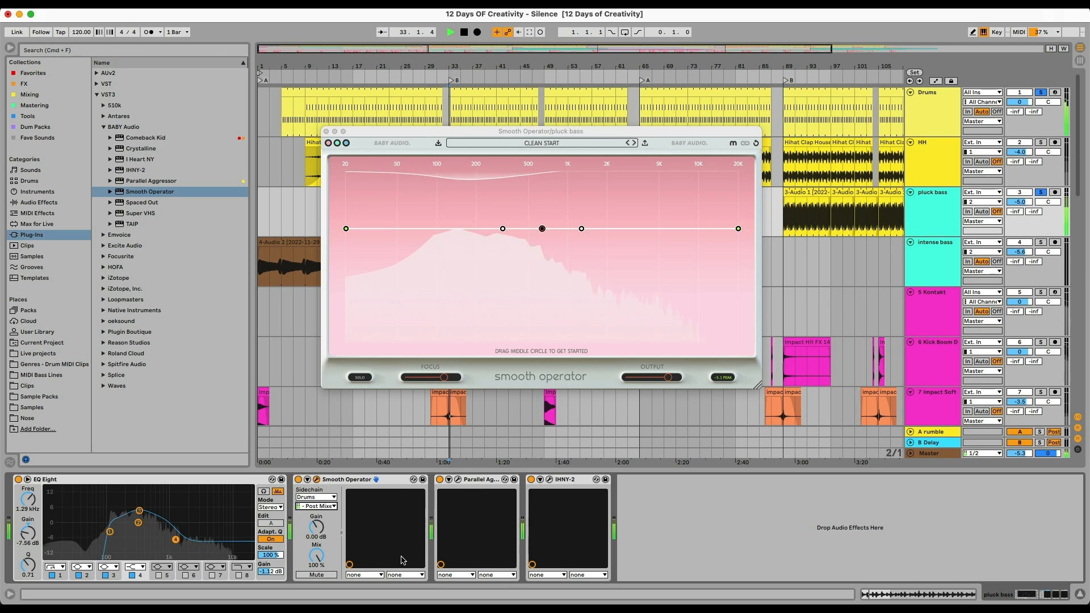
left_click_drag(504, 229, 810, 290)
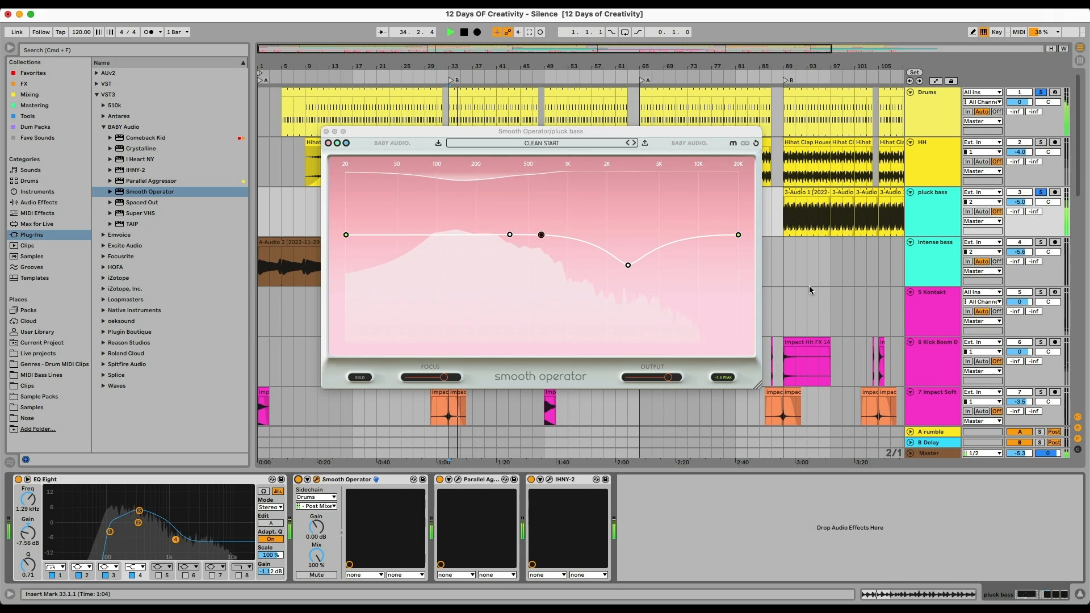
left_click(629, 264)
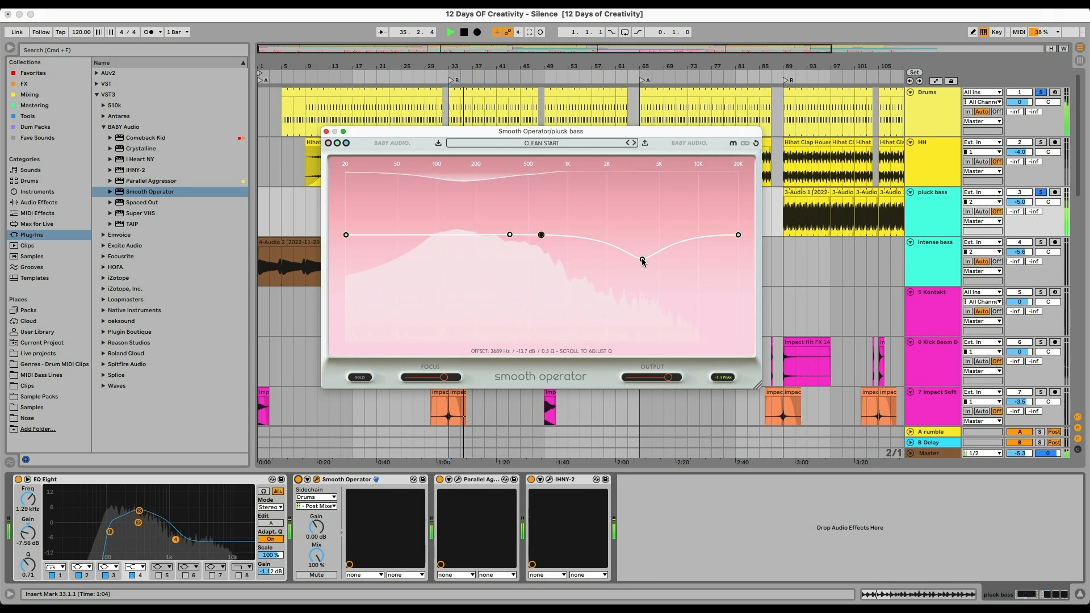
left_click(326, 132)
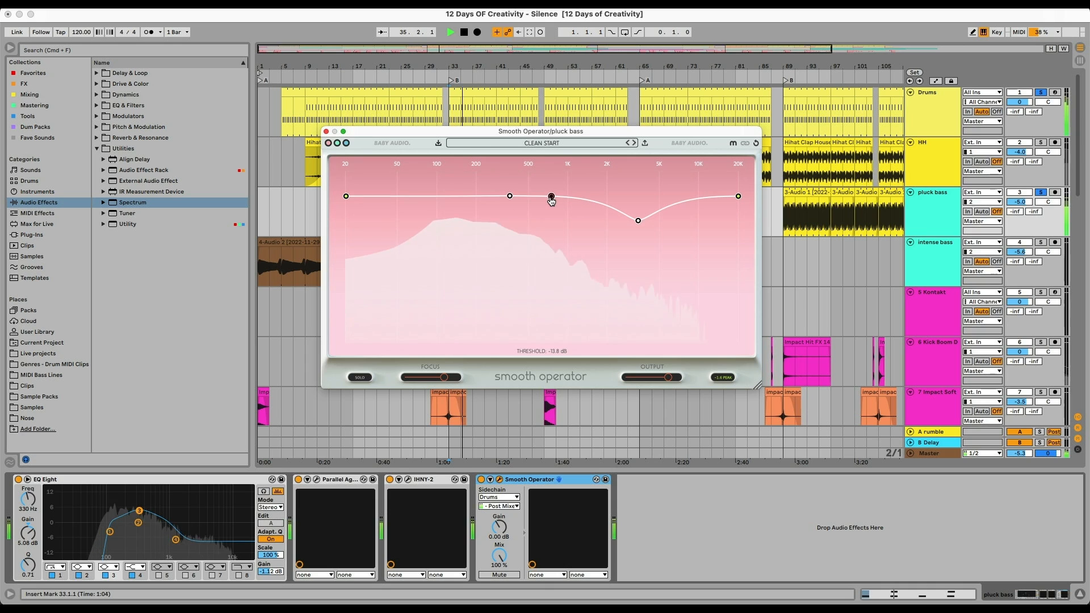
Step: Lower the threshold of the pluck bass's Smooth Operator to about -34.1 dB and close the plug-in window
left_click_drag(548, 200, 546, 238)
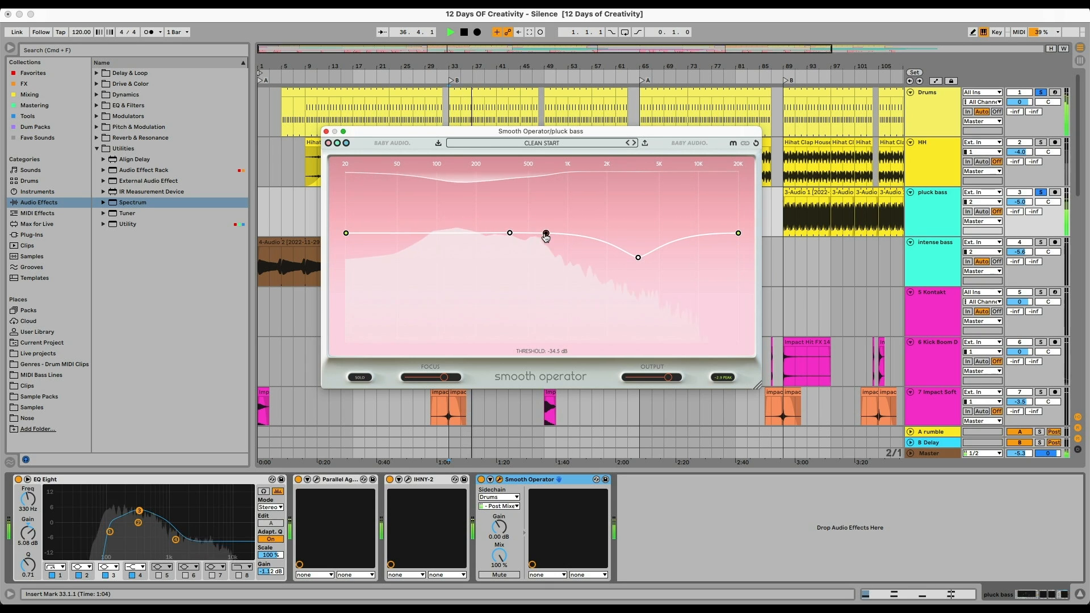
key("space")
left_click(326, 133)
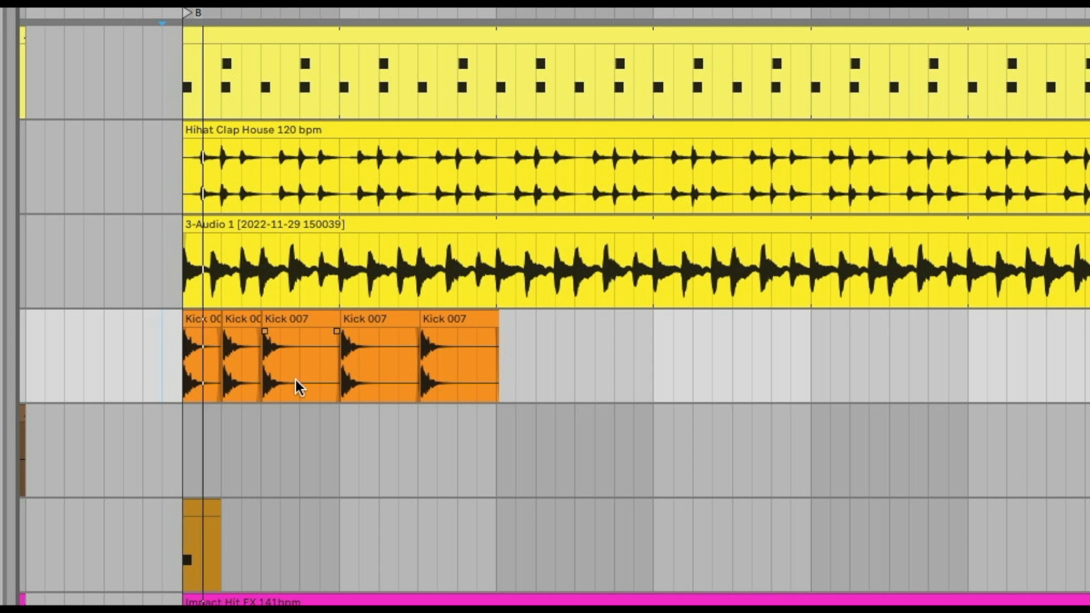
Step: Repeat the Kick 007 sample on the kick 2 track and extend the combined clip to the drum break at bar 48
left_click(320, 373)
key("ctrl+d")
key("ctrl+d")
key("ctrl+d")
key("ctrl+d")
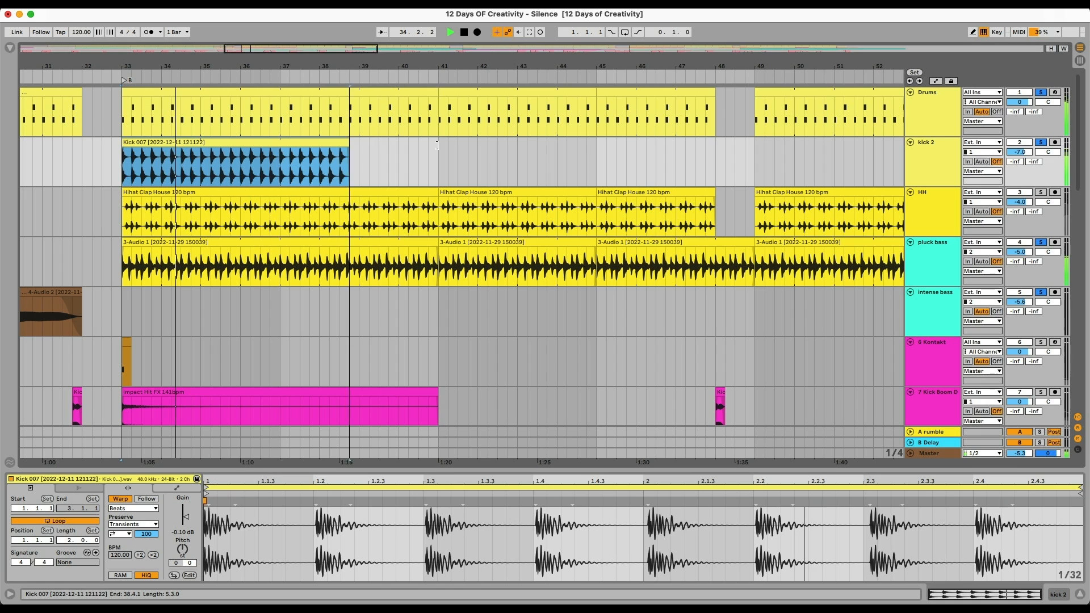
left_click_drag(348, 163, 711, 170)
Step: Adjust Parallel Aggressor's Heat on kick 2 and set its IHNY-2 compressor to about 69% wet with a 42% amount
scroll(514, 187, "down", 5)
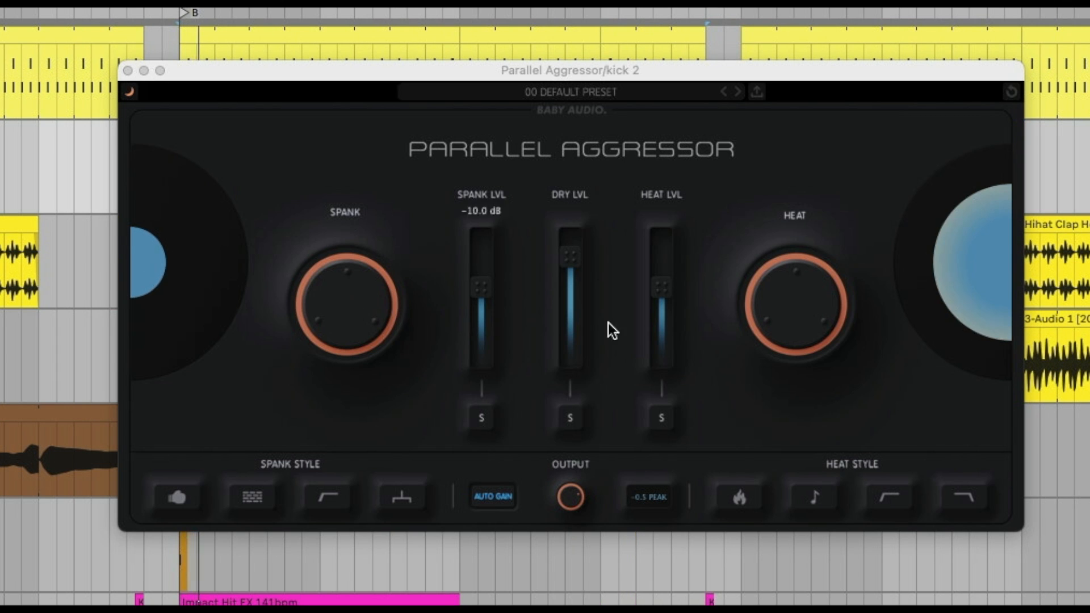
mouse_move(779, 308)
left_mouse_down()
mouse_move(783, 264)
mouse_move(767, 308)
left_mouse_up()
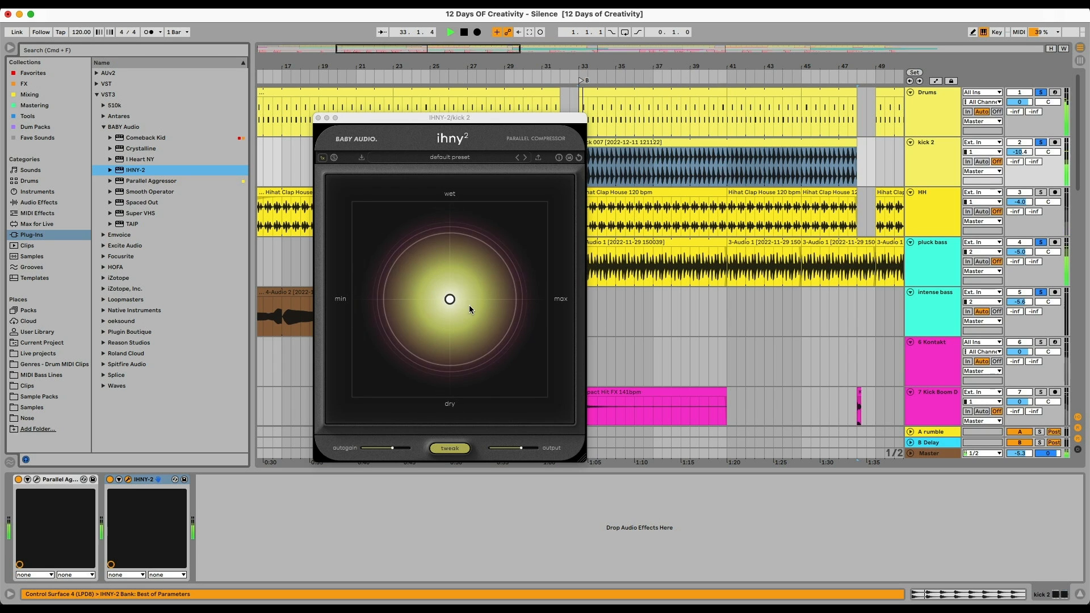
left_click_drag(450, 300, 440, 265)
left_click_drag(372, 235, 365, 233)
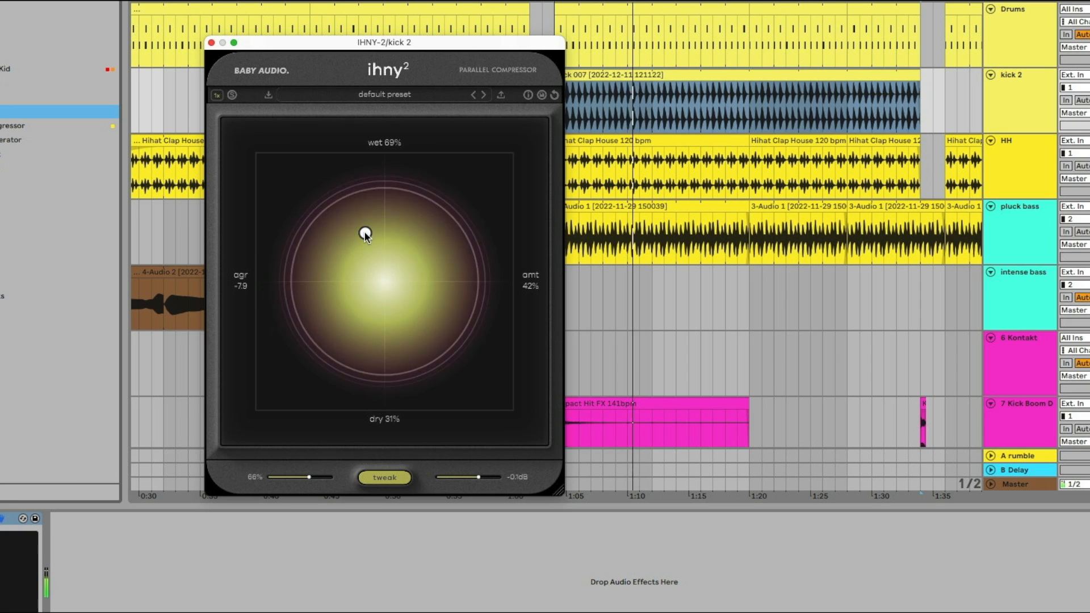
Step: Adjust the amount on kick 2's IHNY-2, then raise the amount on HH's IHNY-2 with output at about -2.7 dB
left_click_drag(365, 233, 317, 237)
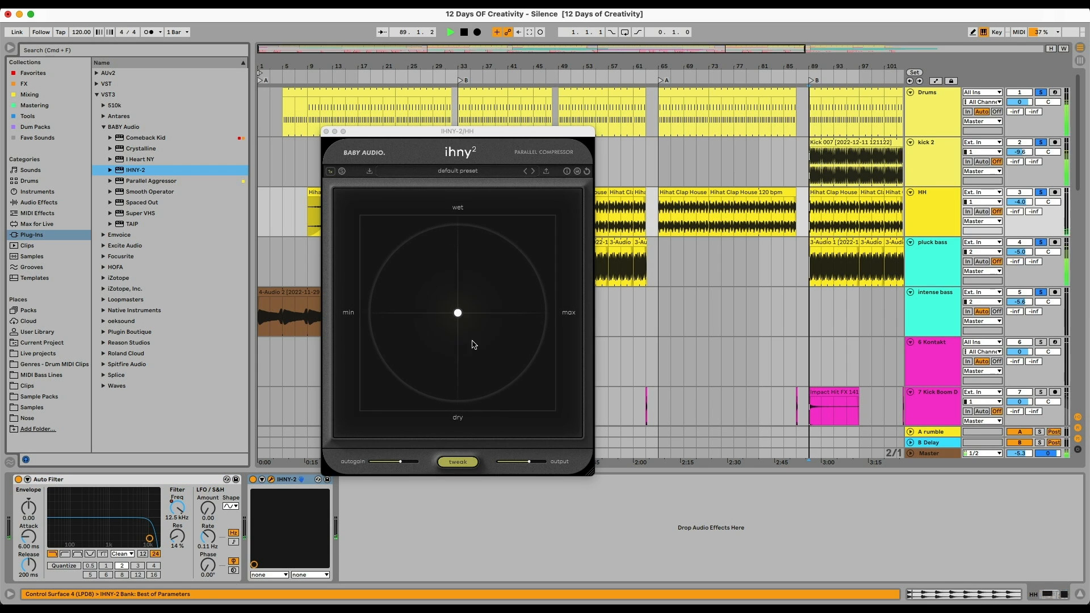
left_click_drag(457, 313, 514, 304)
left_click_drag(392, 377, 370, 381)
left_click_drag(410, 580, 404, 583)
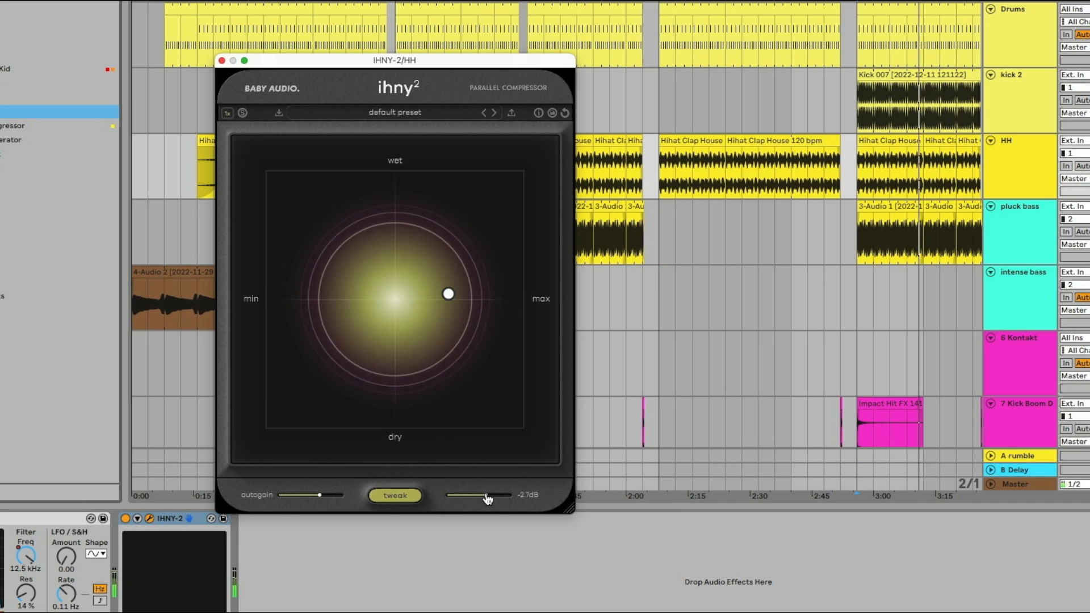
left_click(221, 61)
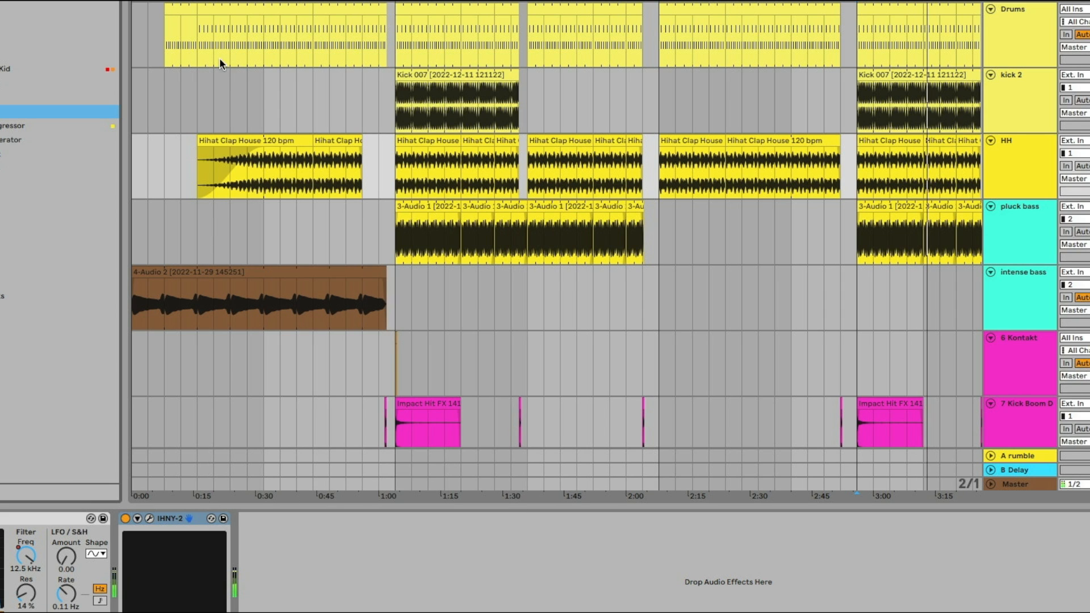
Step: Name the new group holding the Kontakt, Kick Boom and impact tracks "transitions"
key("minus")
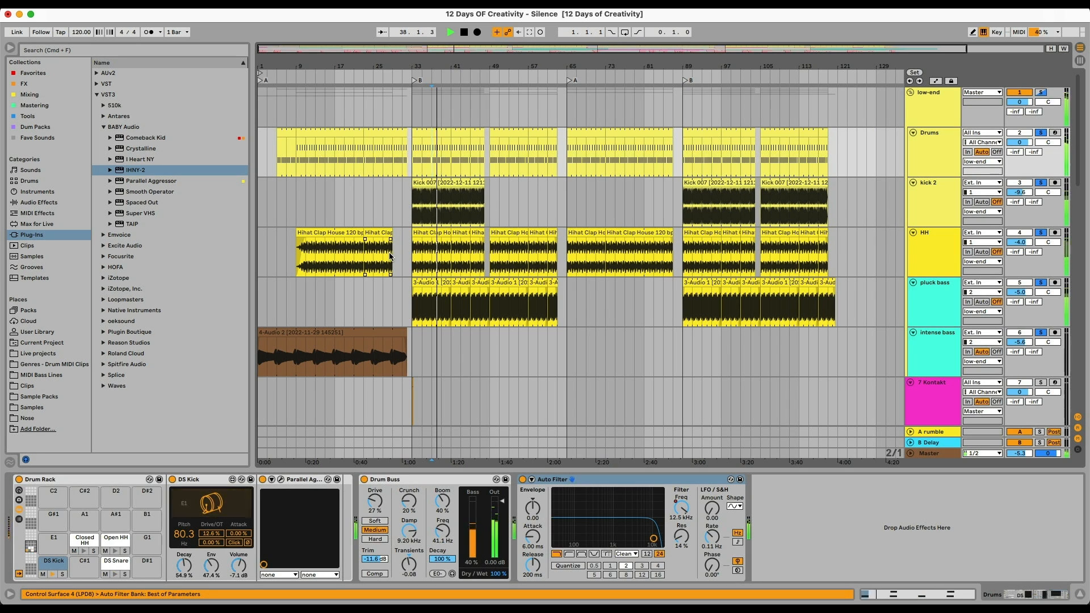
key("Tab")
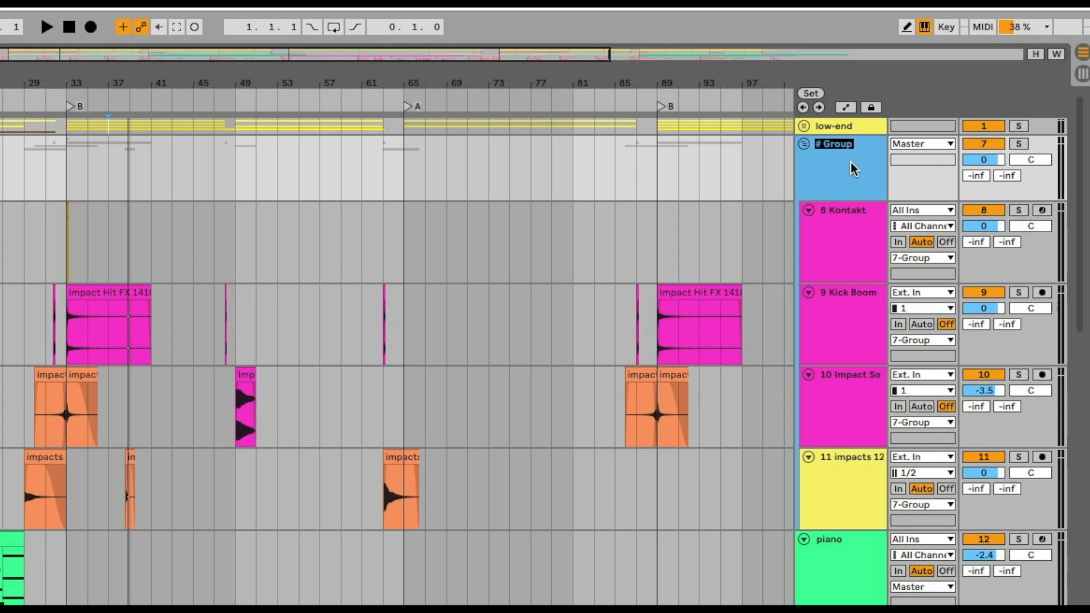
type("ons")
key("Return")
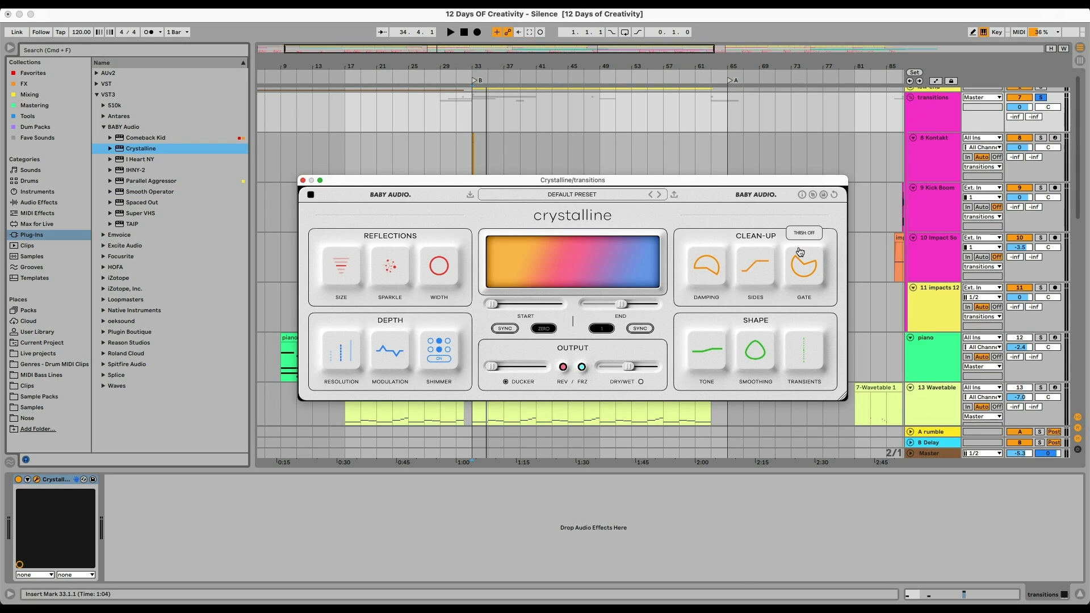
Step: Audition the Crystalline reverb on the transitions group and bypass the plug-in
key("space")
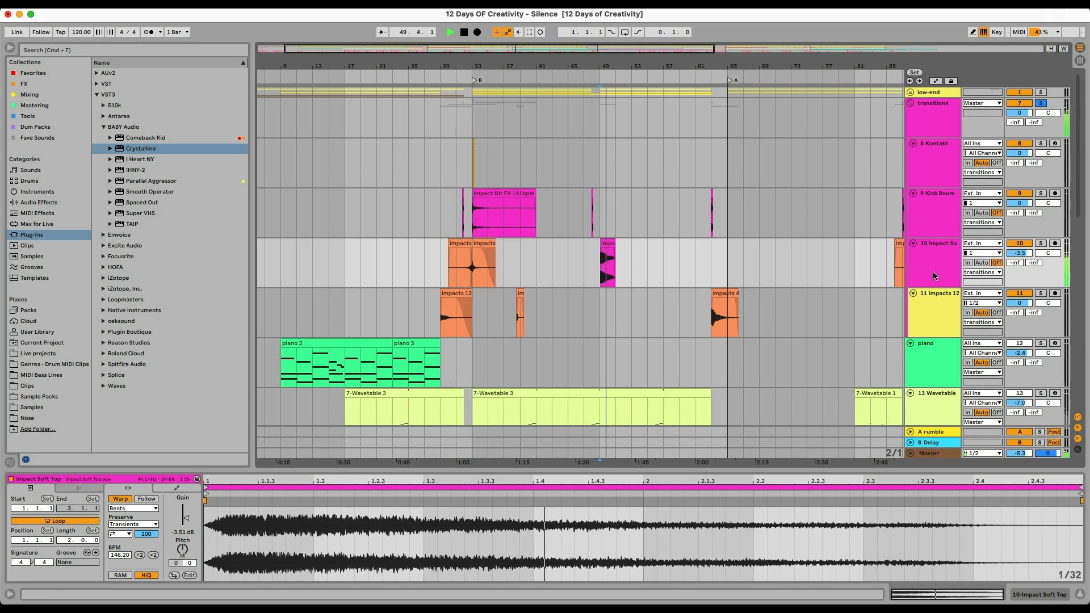
left_click(931, 109)
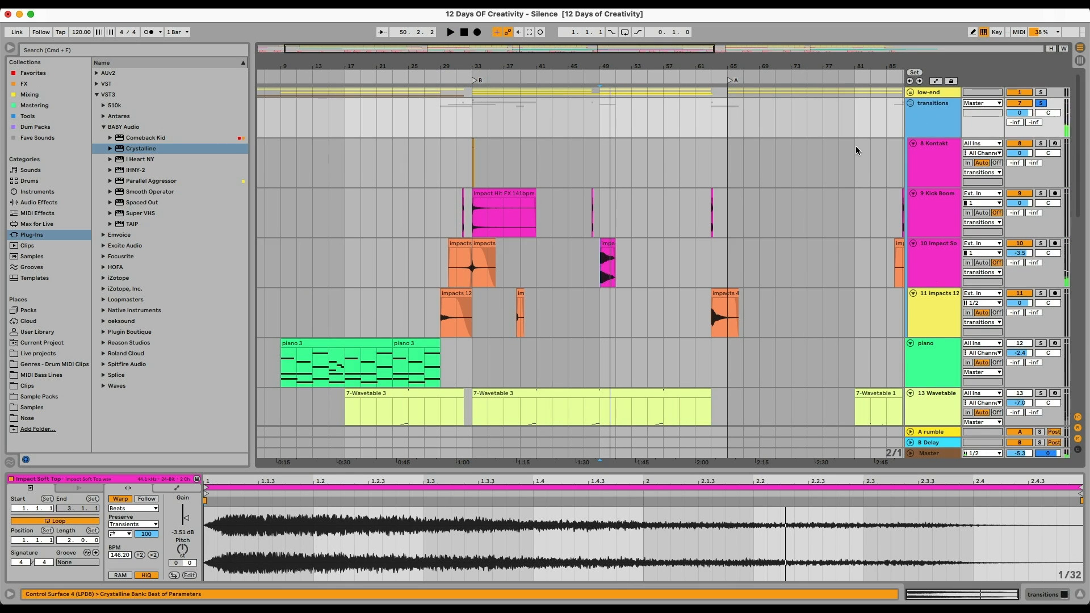
double_click(938, 115)
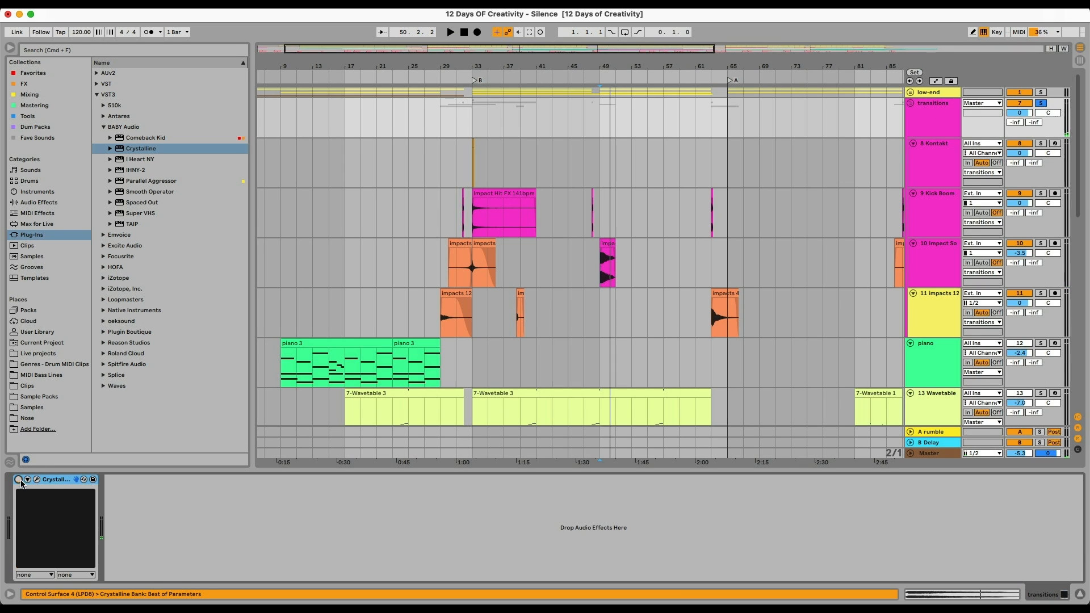
scroll(578, 359, "left", 5)
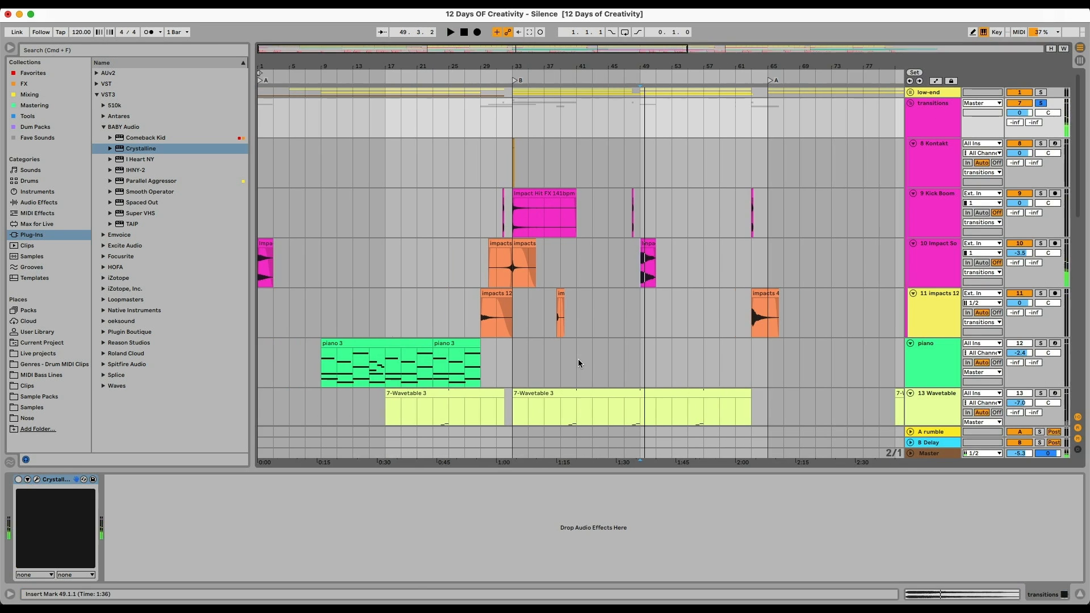
Step: Add an audio track below impacts 12 and move the opening Impact Soft clip onto it
left_click(934, 328)
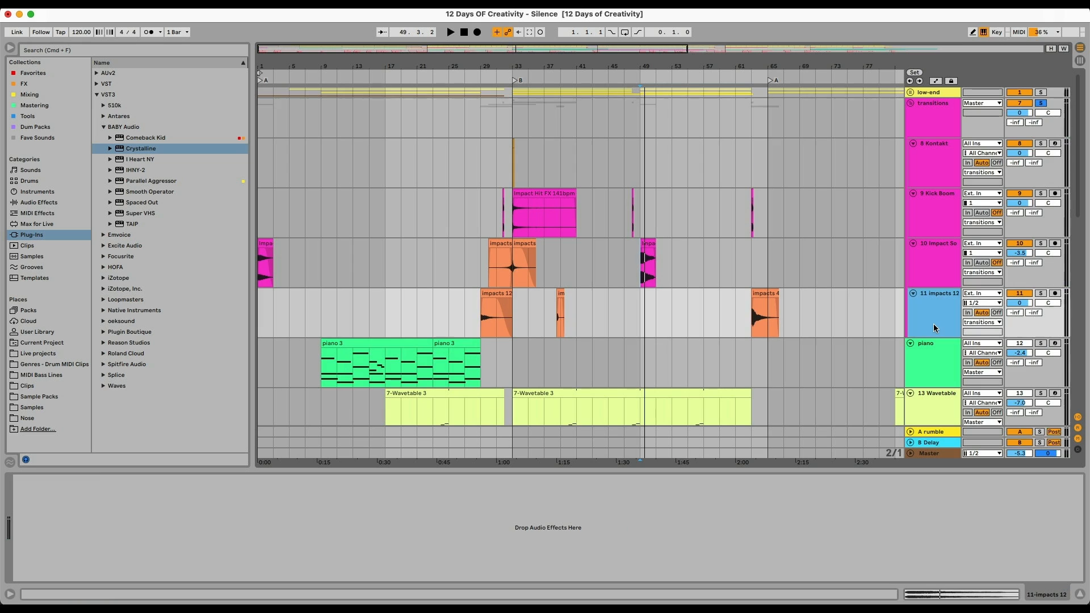
key("super+z")
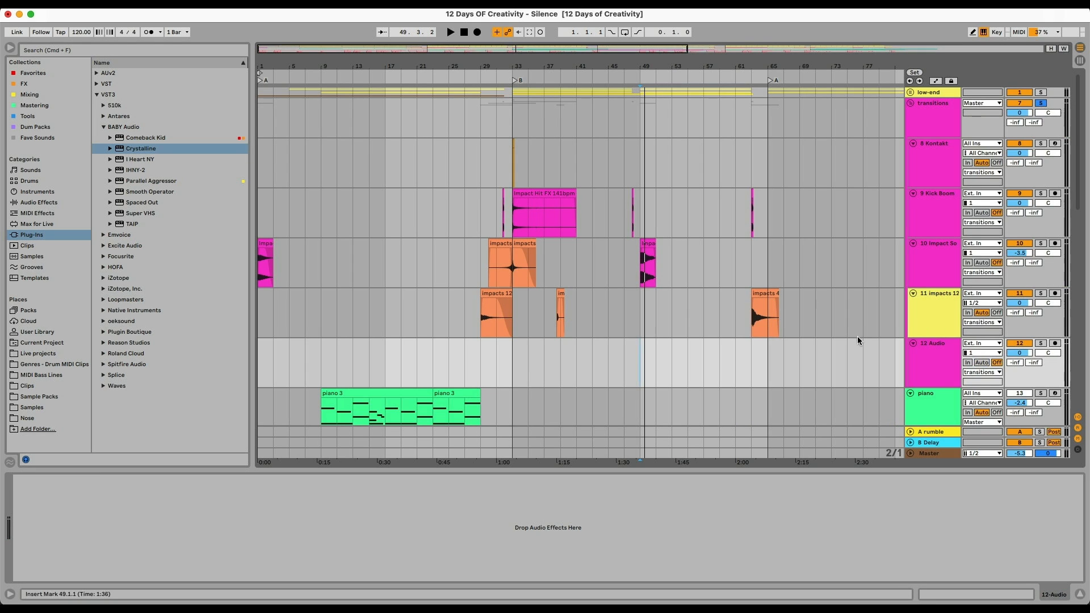
left_click_drag(261, 239, 273, 352)
Step: Load Parallel Aggressor on the transitions group and raise its Spank and Heat amounts during playback
left_click_drag(143, 182, 14, 504)
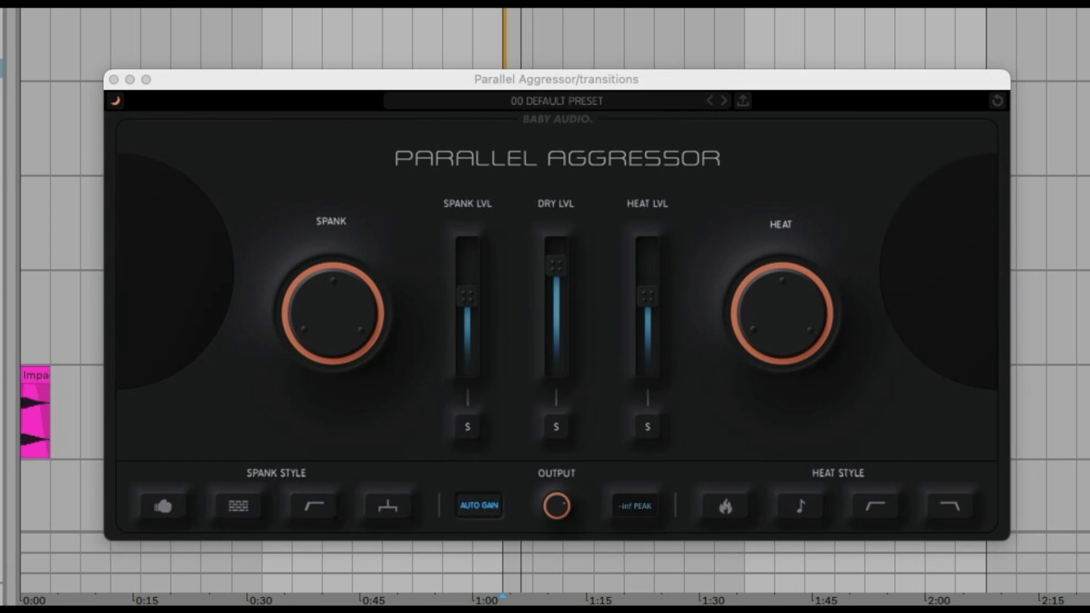
key("space")
left_click_drag(328, 306, 348, 251)
left_click_drag(795, 321, 773, 244)
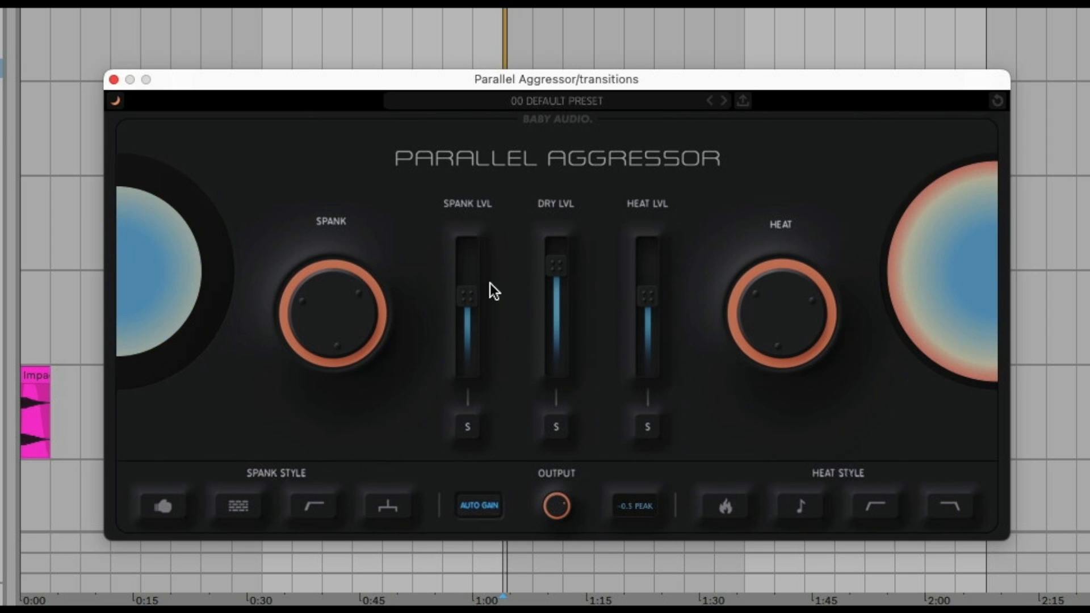
Step: Raise the transitions group's Spank level, ease its Heat back, and toggle the flame and Tone heat styles
mouse_move(463, 288)
left_mouse_down()
mouse_move(469, 256)
mouse_move(470, 274)
left_mouse_up()
left_click_drag(802, 315, 795, 342)
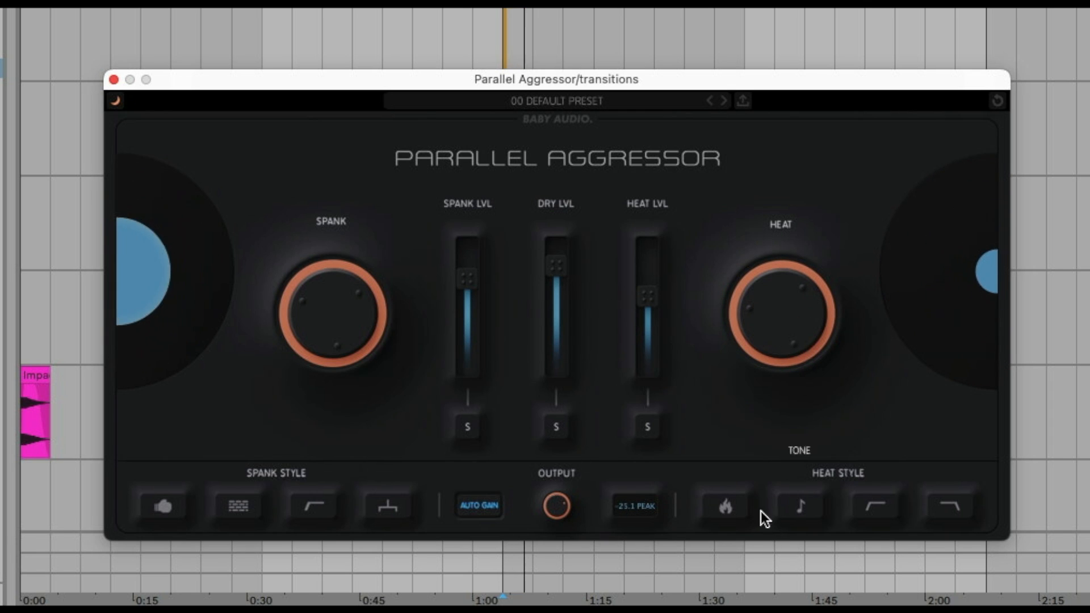
left_click(727, 504)
left_click(798, 509)
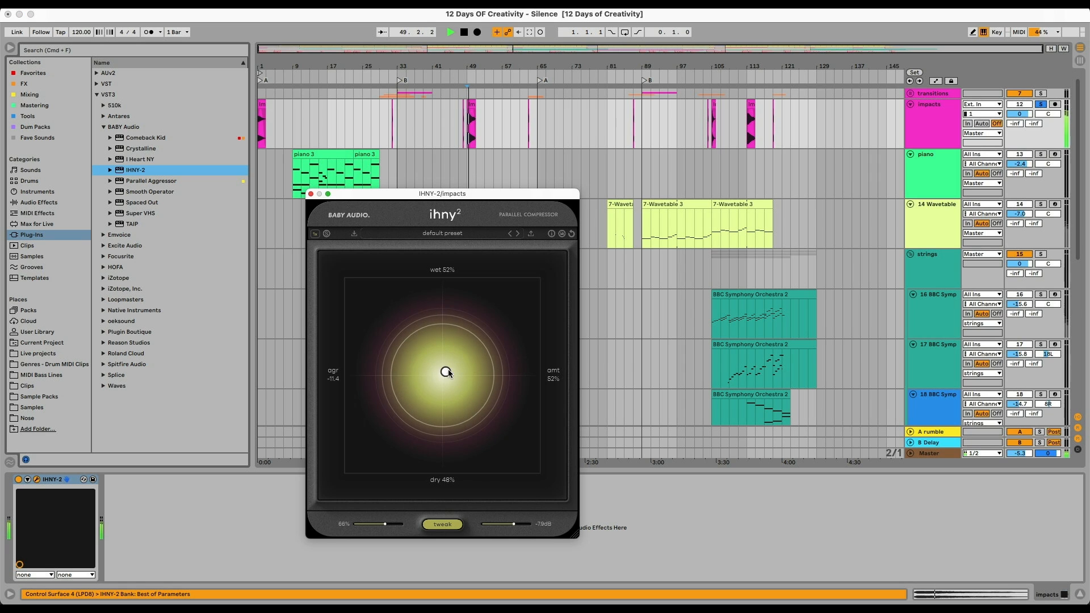
Step: Raise the wet mix and reduce the amount on the impacts track's IHNY-2, and audition the impact at bar 119
left_click_drag(447, 375, 406, 348)
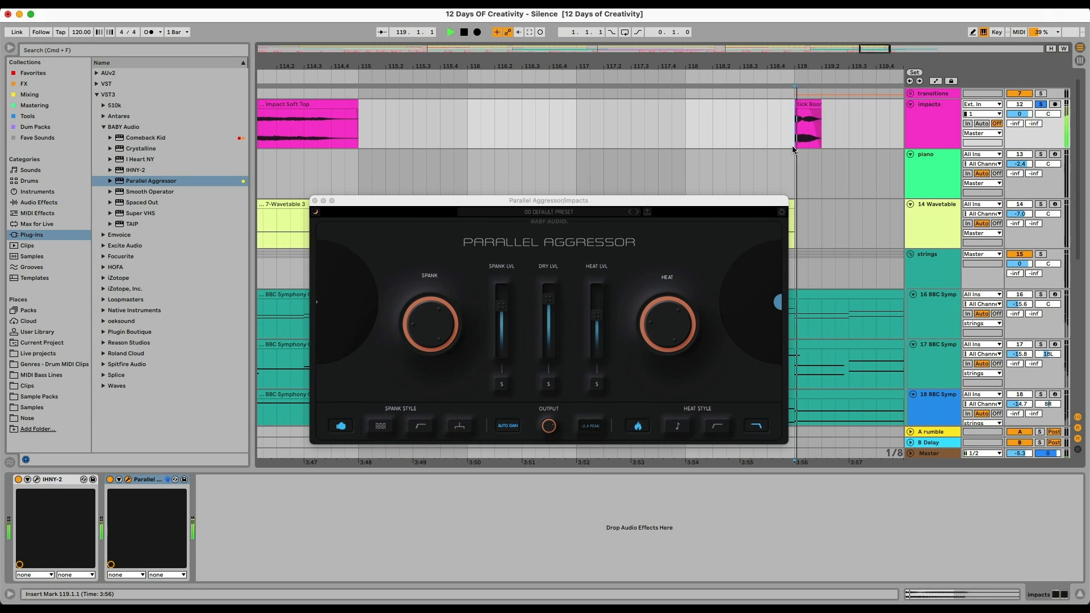
scroll(801, 143, "down", 6)
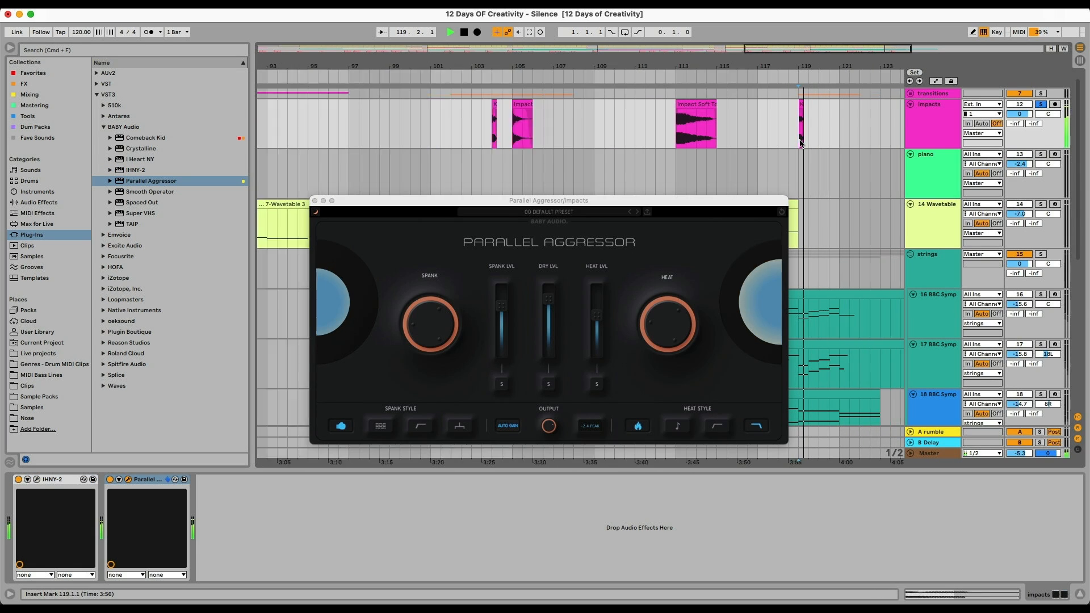
scroll(800, 144, "down", 5)
key("space")
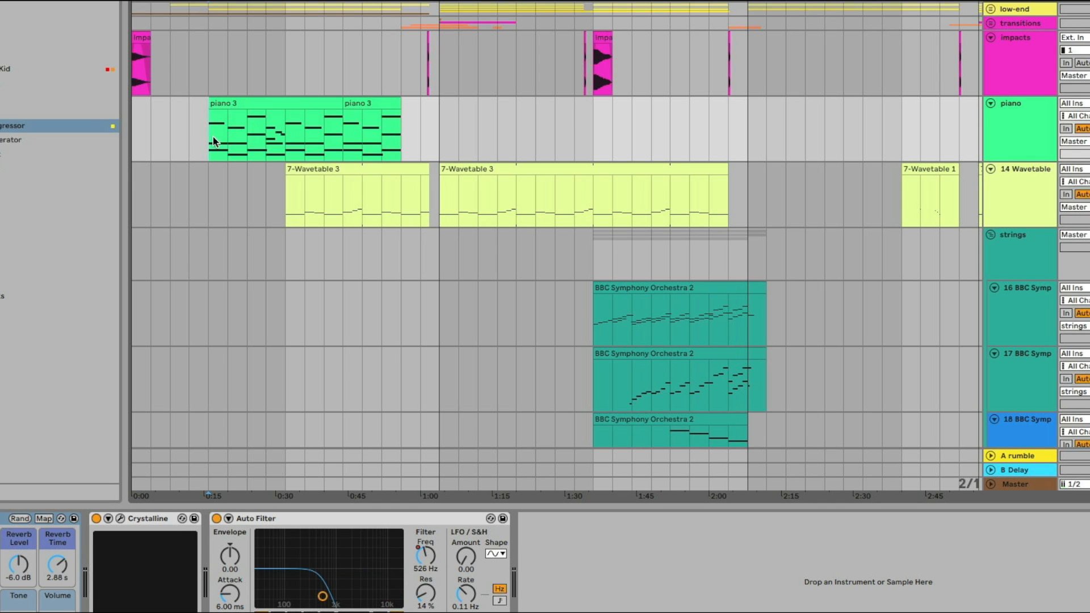
Step: Open the Crystalline reverb on the piano track
left_click(121, 518)
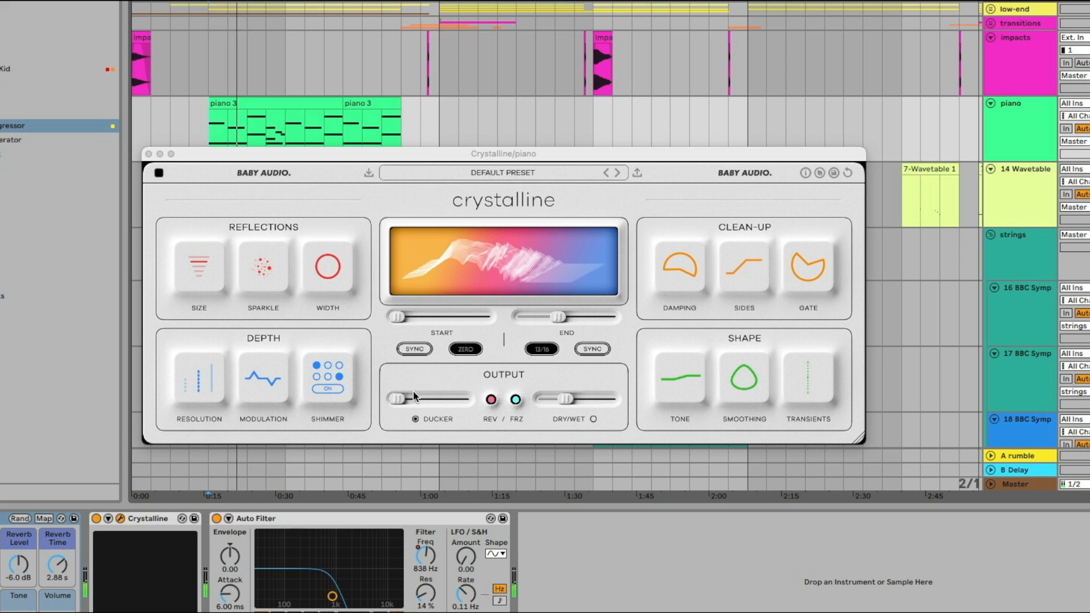
left_click(238, 273)
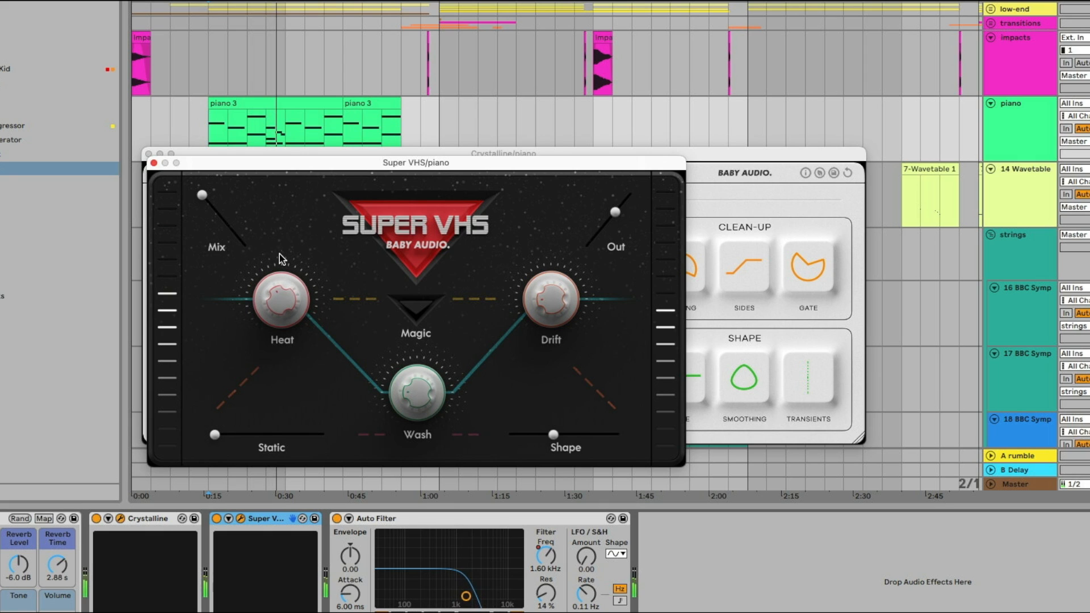
Step: Turn on Magic in the piano's Super VHS, lower Shape, raise Static and Out slightly, and close the plug-in window
left_click(413, 314)
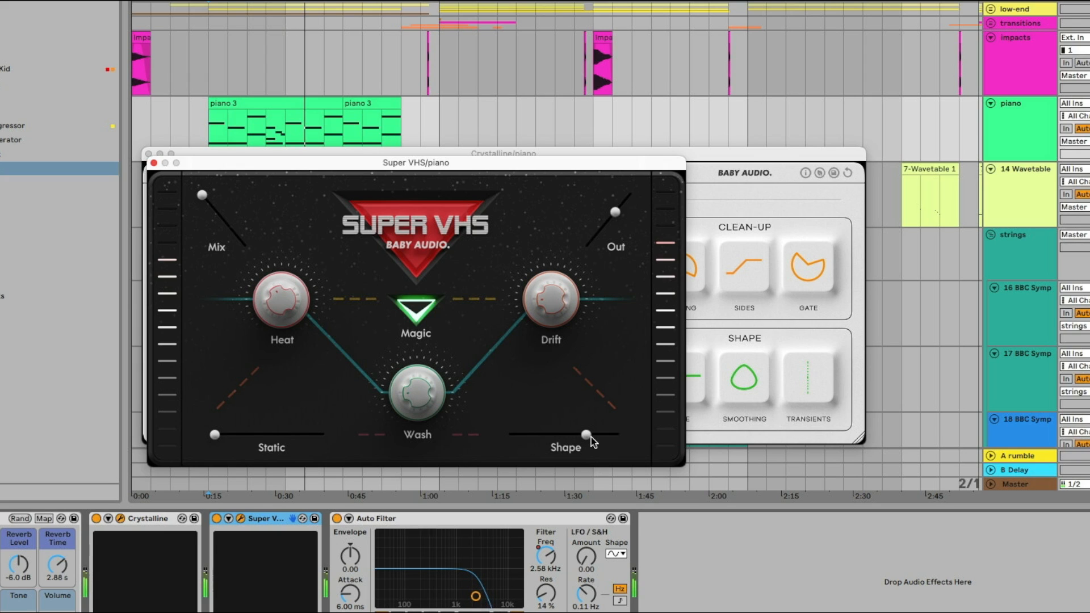
left_click_drag(591, 438, 555, 438)
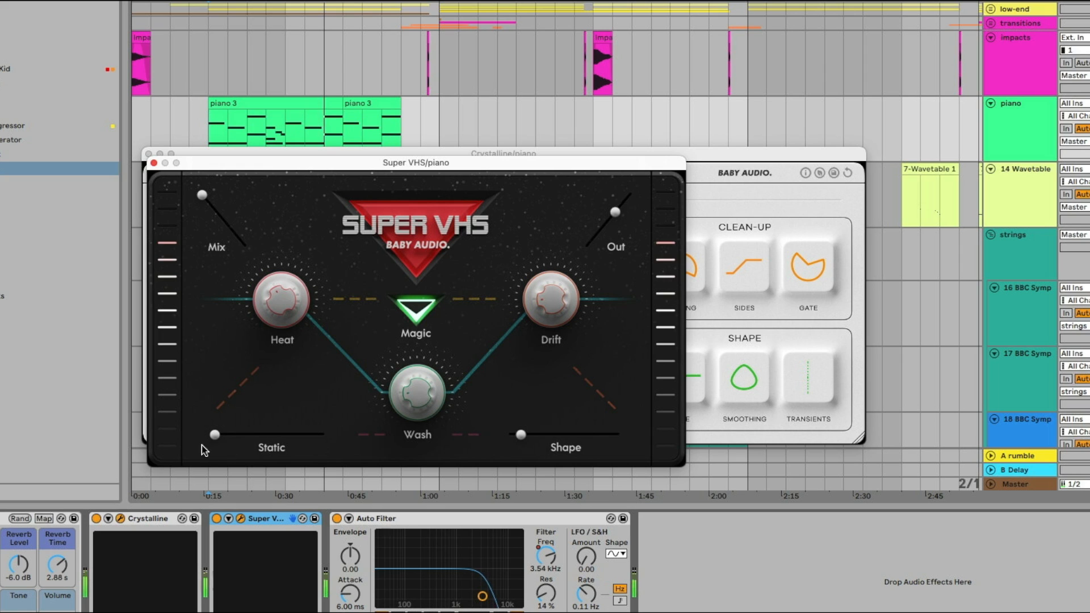
left_click_drag(241, 435, 233, 434)
left_click_drag(615, 211, 620, 210)
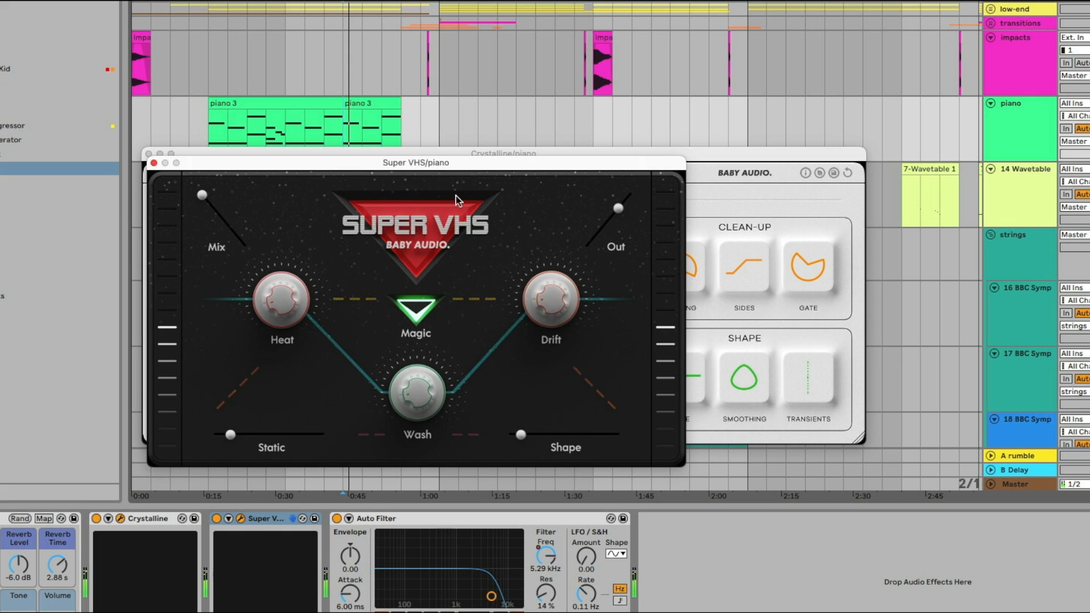
left_click(154, 164)
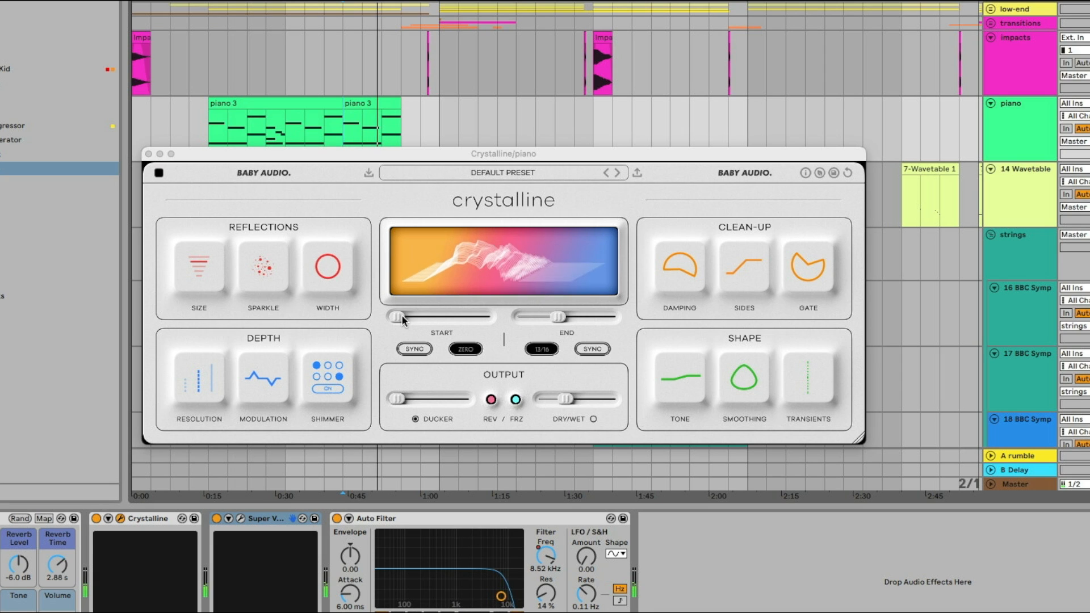
Step: Set the piano Crystalline's reverb start to 1/32, raise Resolution, set Transients Sustain to +16, and adjust Tone
left_click_drag(401, 315, 411, 316)
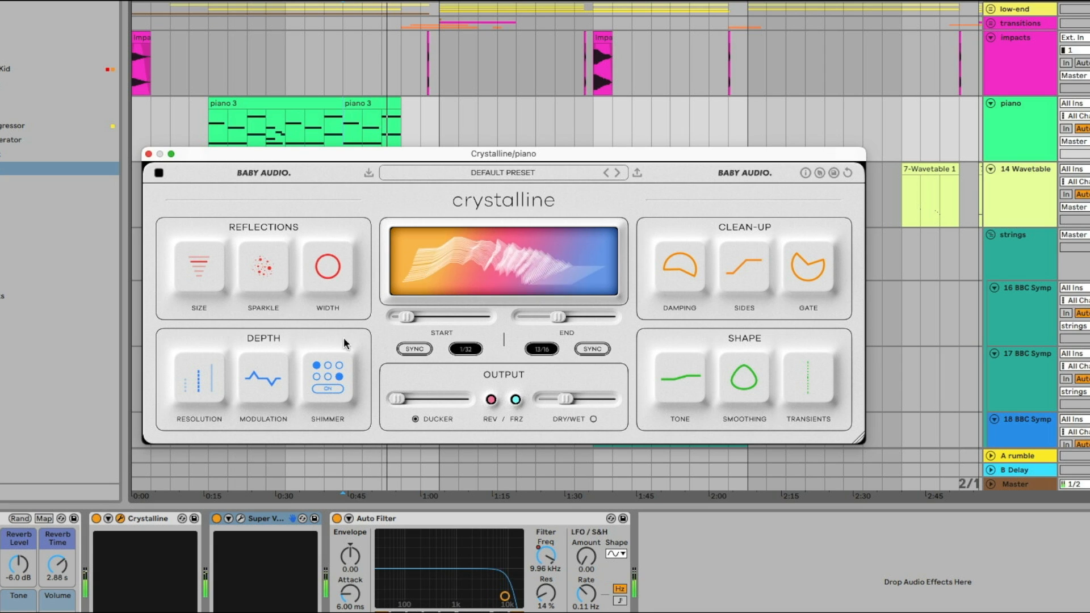
mouse_move(213, 379)
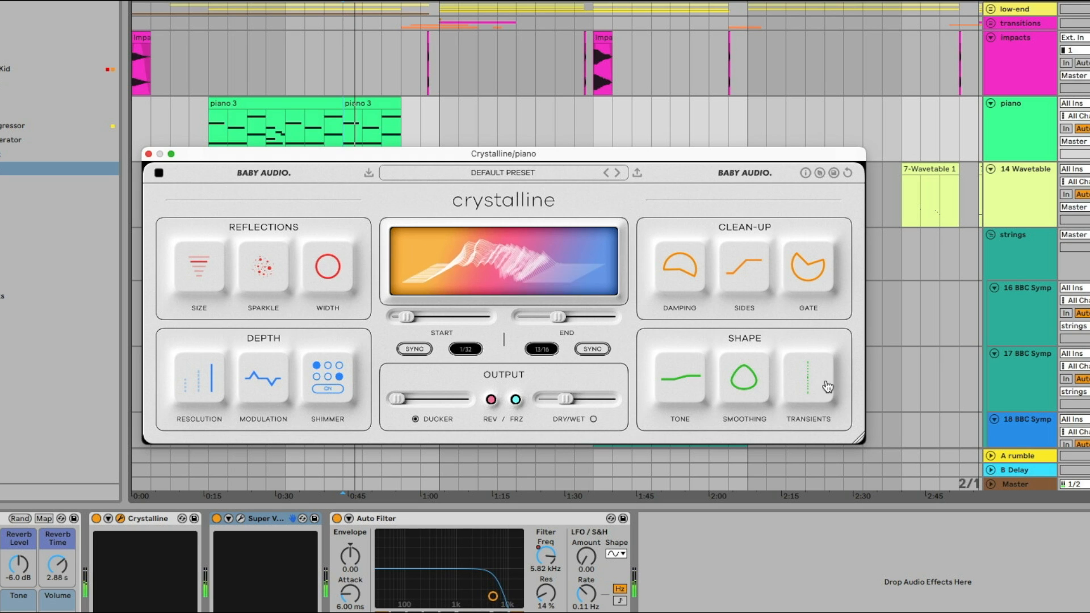
left_click_drag(846, 386, 848, 362)
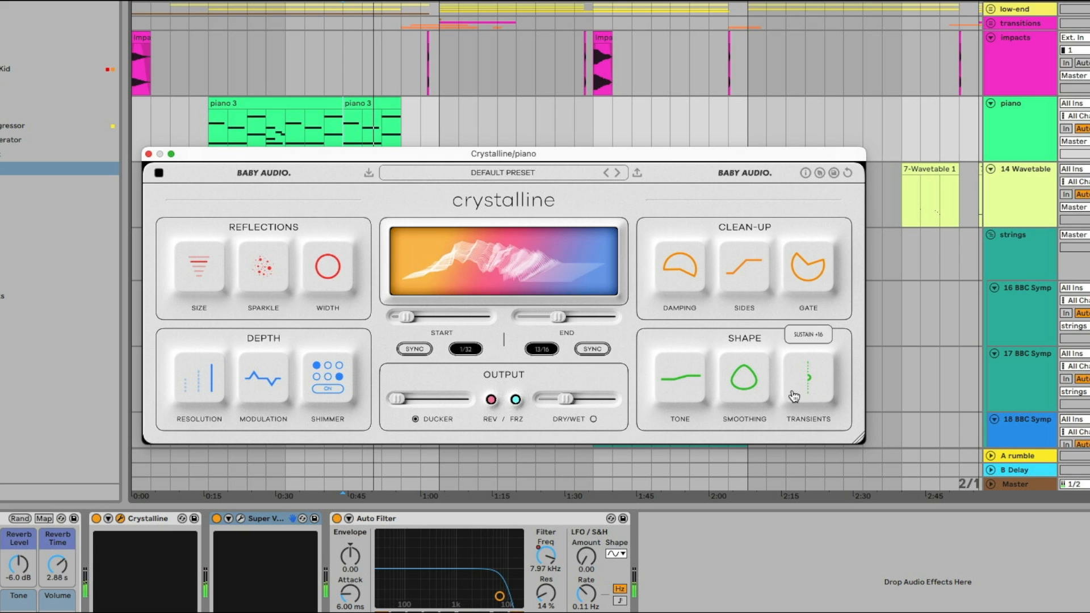
left_click_drag(703, 372, 704, 358)
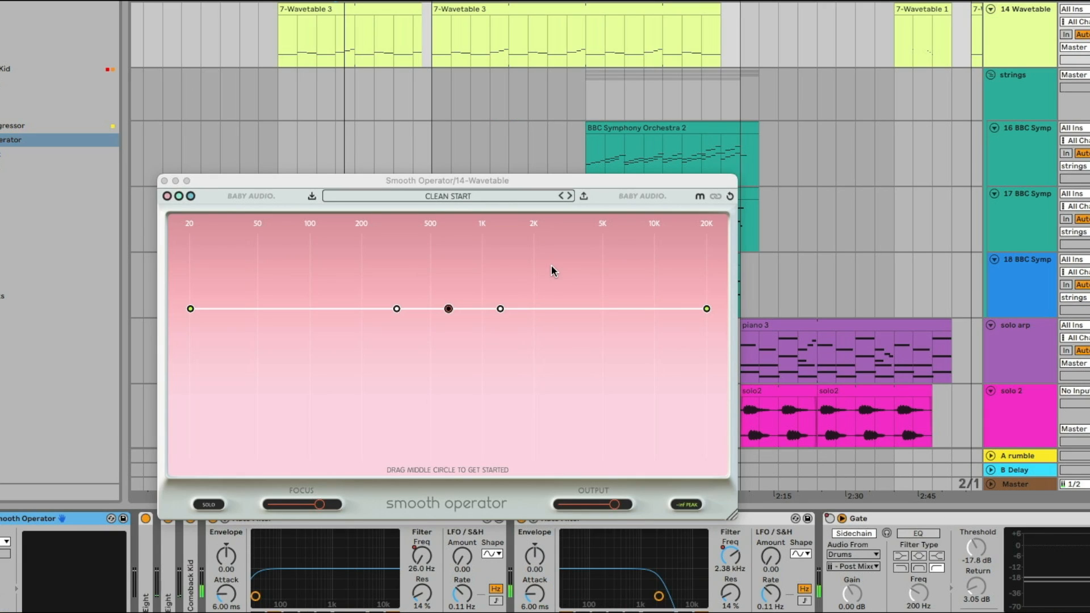
Step: Lower the 14 Wavetable Smooth Operator's threshold to about -45.5 dB and pull its lowest node down
left_click_drag(448, 309, 445, 340)
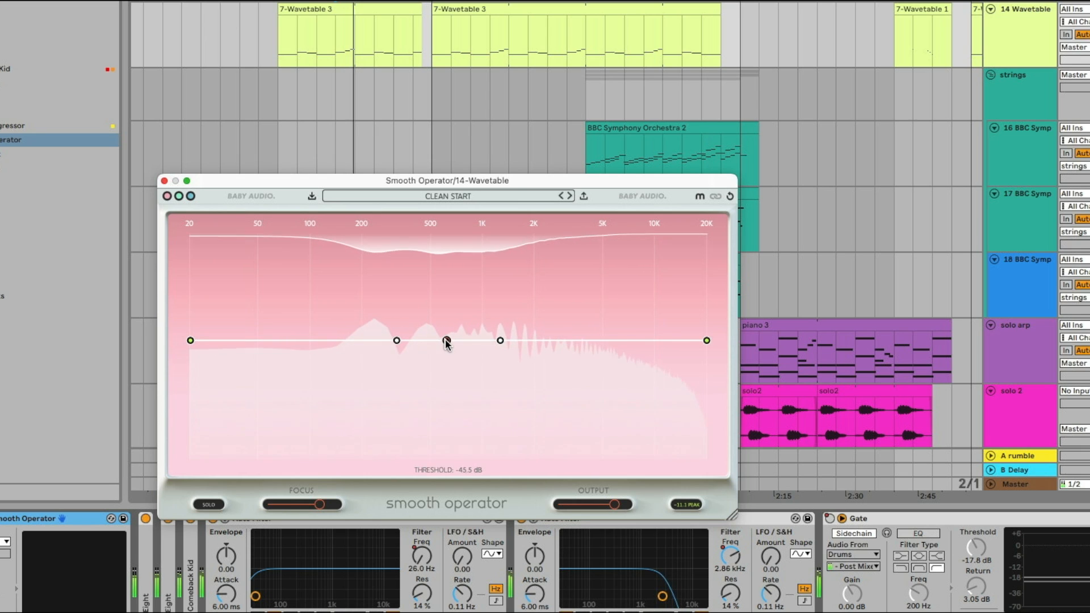
left_click_drag(190, 341, 248, 455)
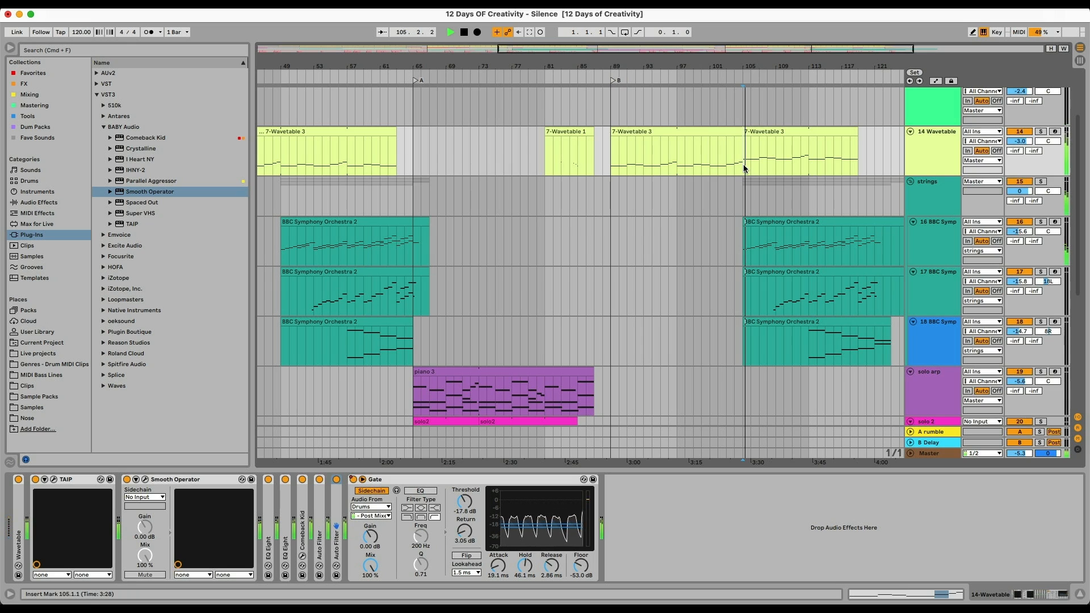
Step: Try ending the 14 Wavetable clip one bar before bar 105, audition the gap, and undo the edit
key("plus")
left_click_drag(735, 134, 717, 134)
left_click(698, 168)
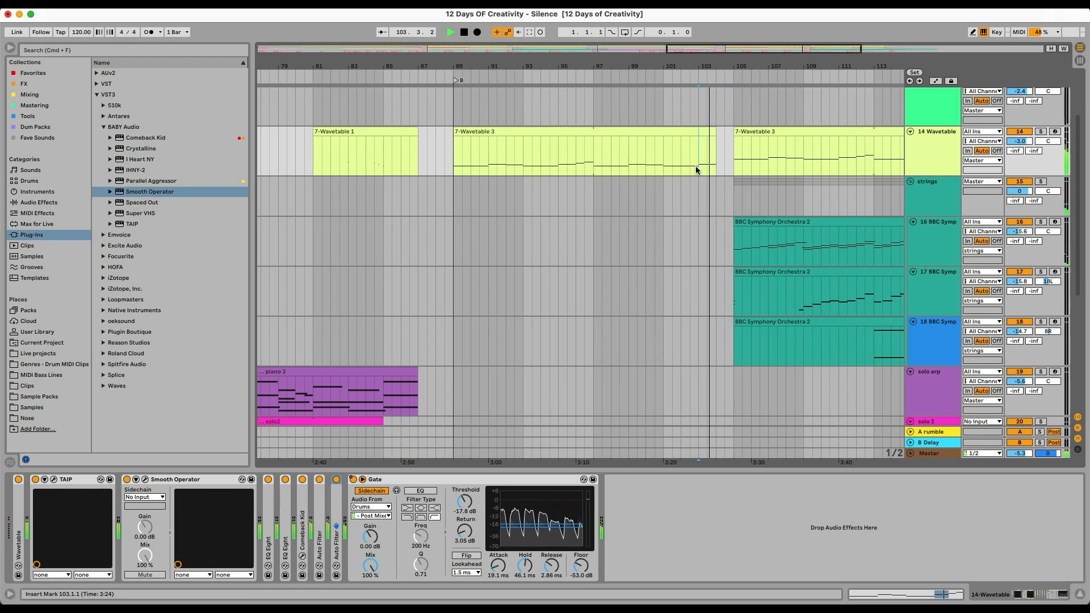
key("super+z")
key("minus")
key("minus")
key("minus")
key("minus")
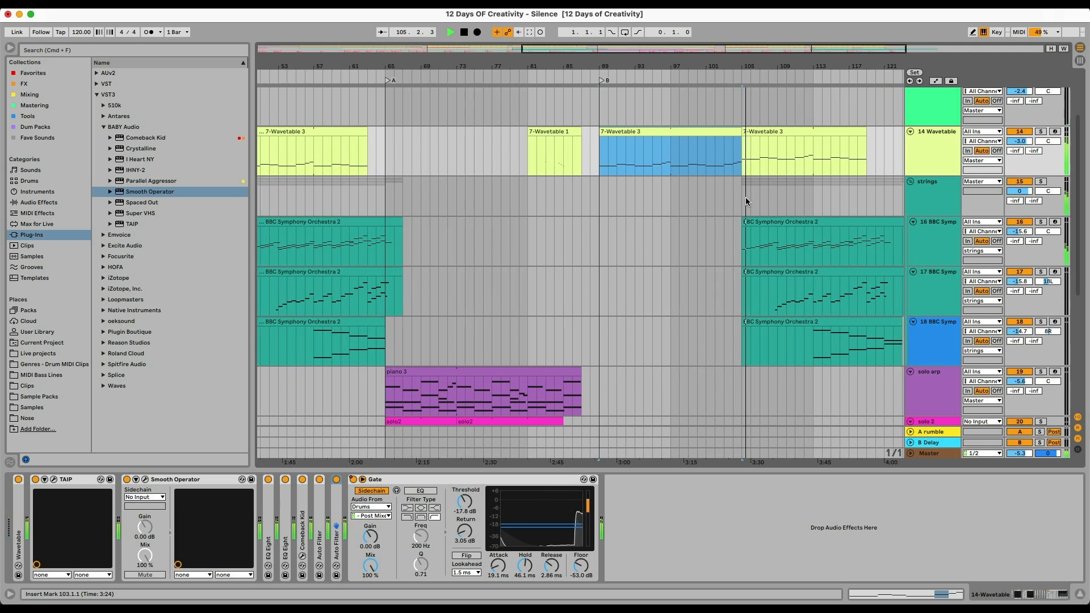
scroll(743, 266, "up", 1)
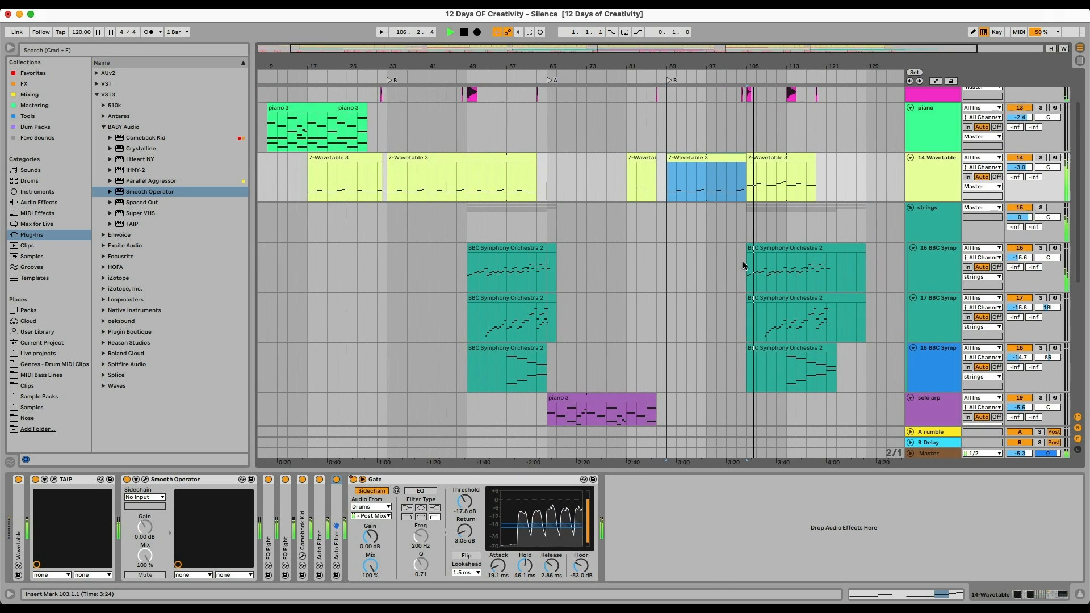
scroll(623, 178, "right", 5)
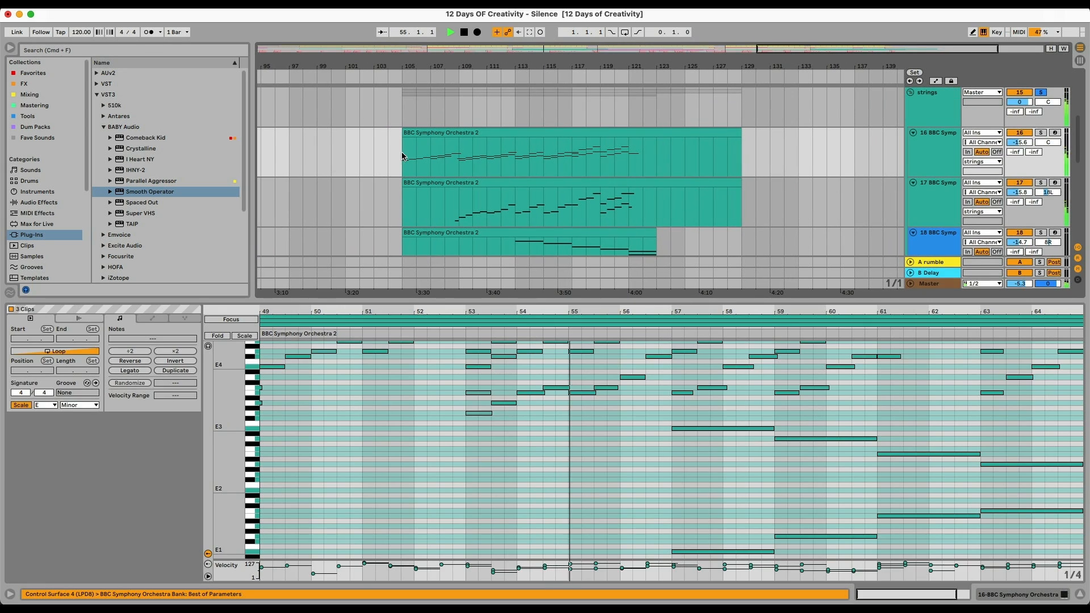
Step: Paste the copied string clips at bar 105 on the three BBC Symphony Orchestra tracks, filling bars 105 to 121
left_click(402, 156)
key("super+v")
scroll(463, 179, "down", 3)
scroll(511, 189, "up", 2)
scroll(511, 189, "right", 2)
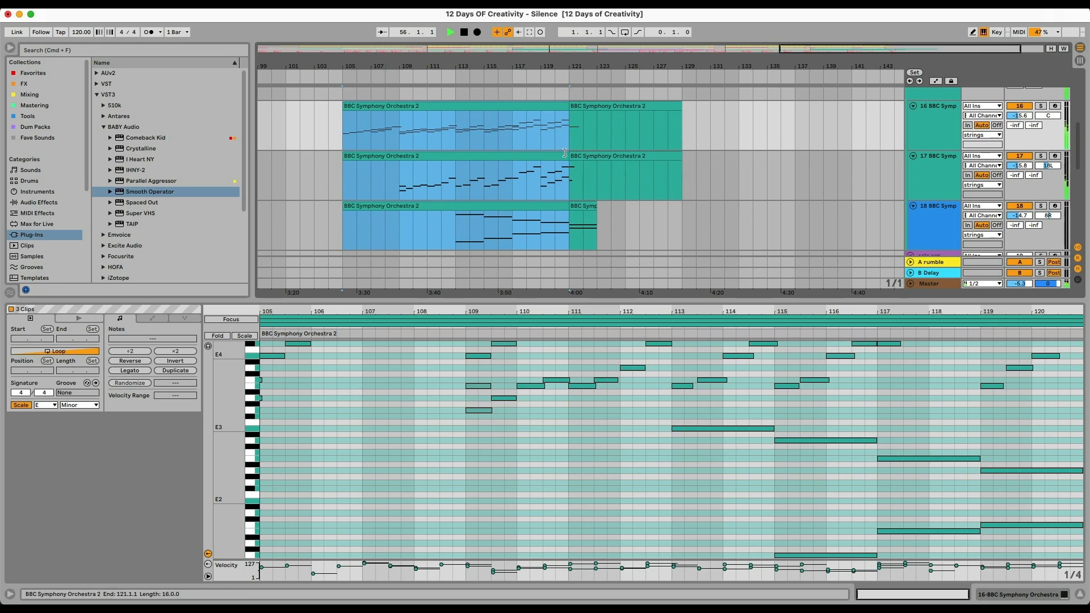
left_click_drag(565, 106, 602, 116)
scroll(663, 210, "down", 5)
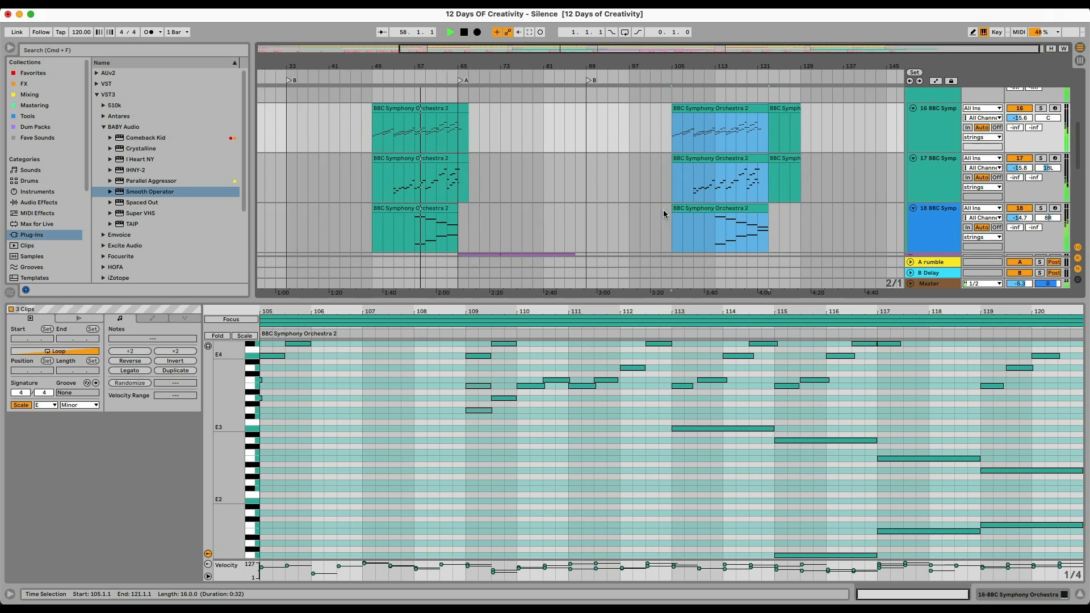
Step: Add Smooth Operator to the strings group between TAIP and EQ Eight, and restart playback
scroll(663, 211, "up", 3)
scroll(663, 211, "left", 2)
double_click(939, 154)
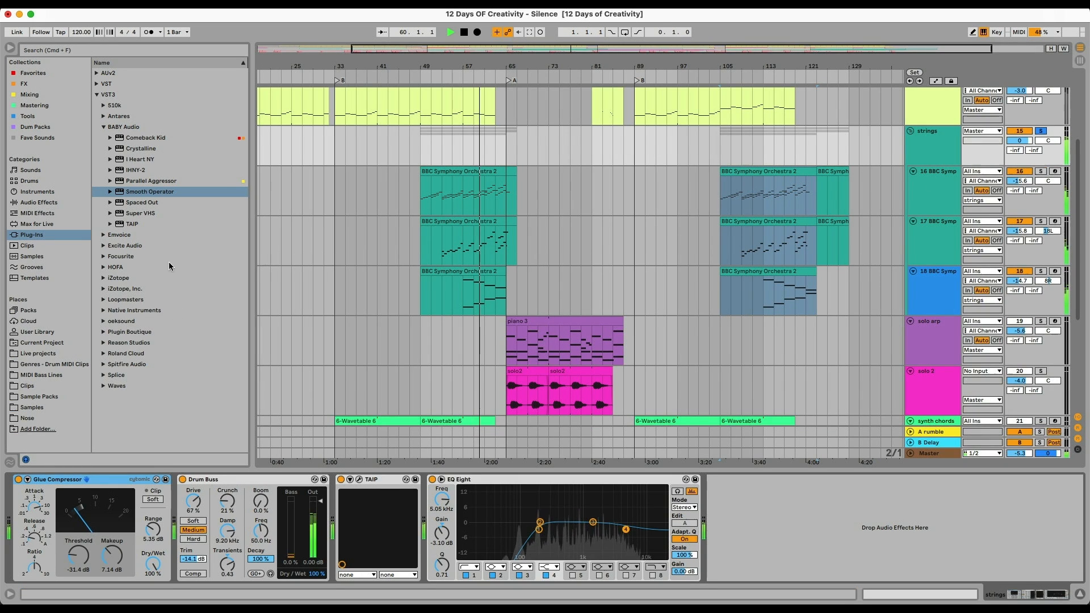
key("space")
left_click_drag(149, 192, 414, 501)
key("space")
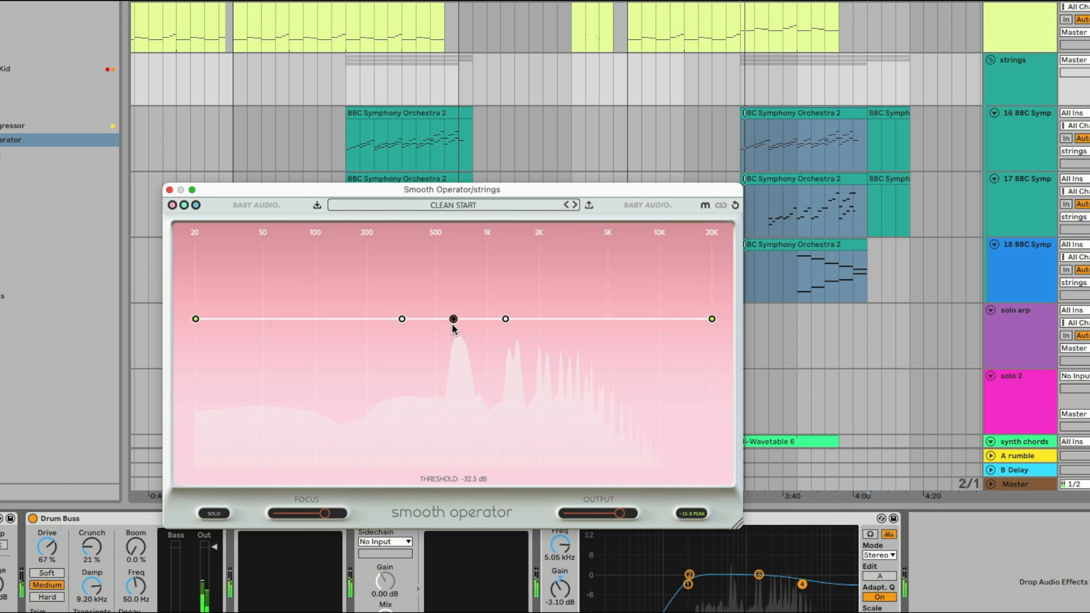
Step: Lower the strings Smooth Operator's threshold, offset its lowest node by about -17.3 dB, and reposition the node above 1 kHz
left_click_drag(503, 334, 502, 346)
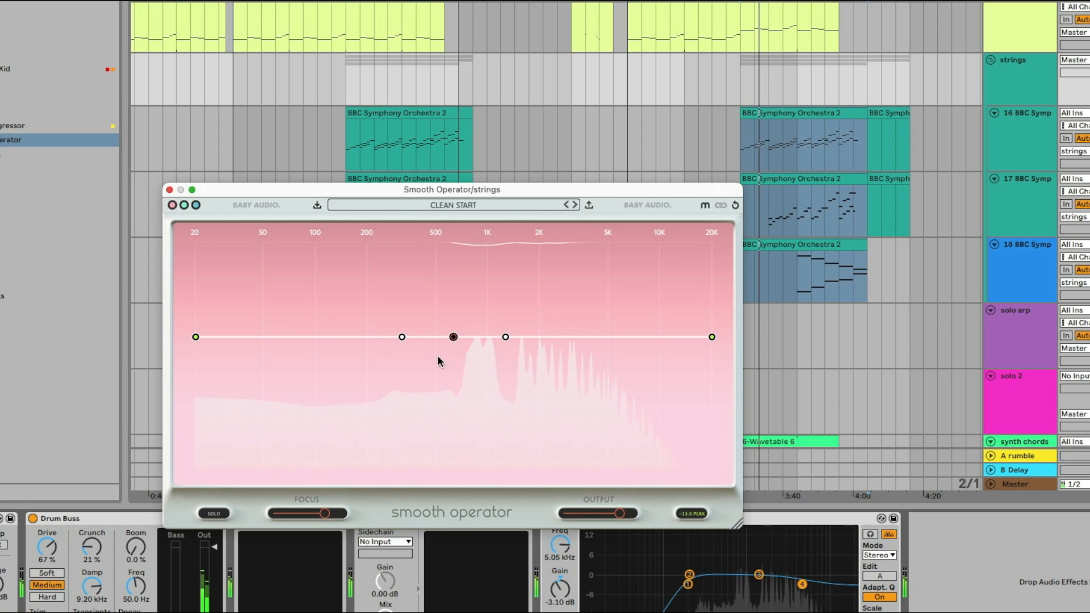
left_click_drag(196, 338, 202, 380)
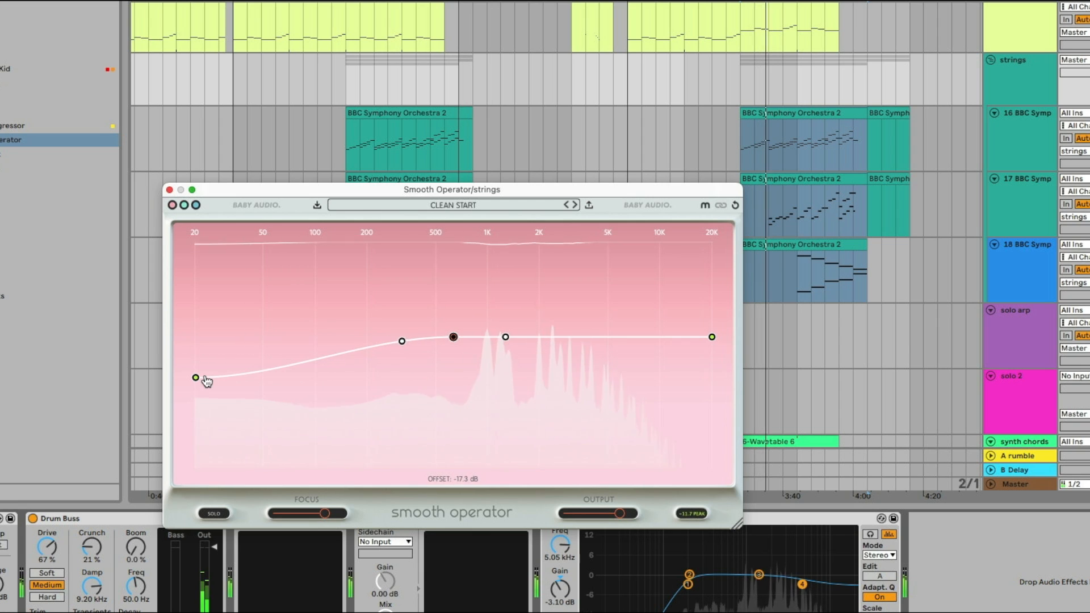
left_click_drag(501, 341, 568, 349)
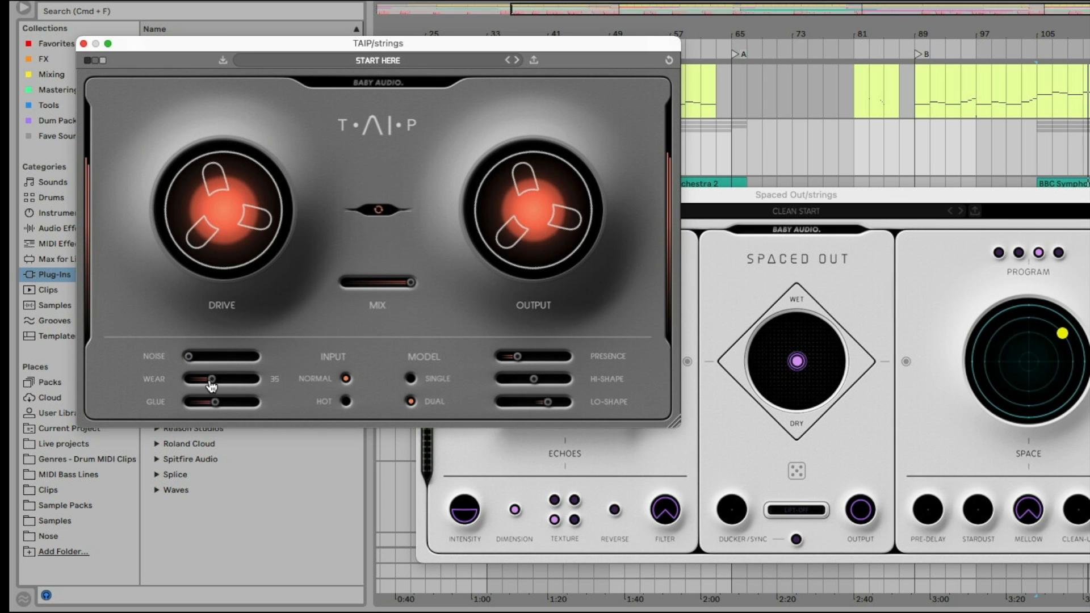
Step: Raise Wear and slightly reduce Glue in the strings group's TAIP, and close its window
left_click_drag(211, 379, 210, 402)
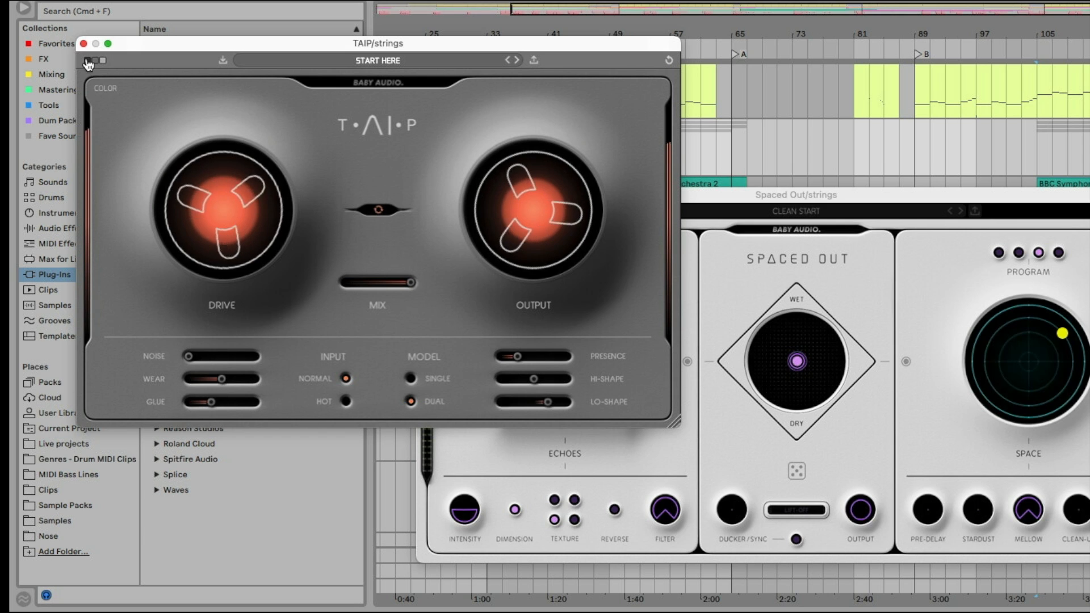
left_click(83, 43)
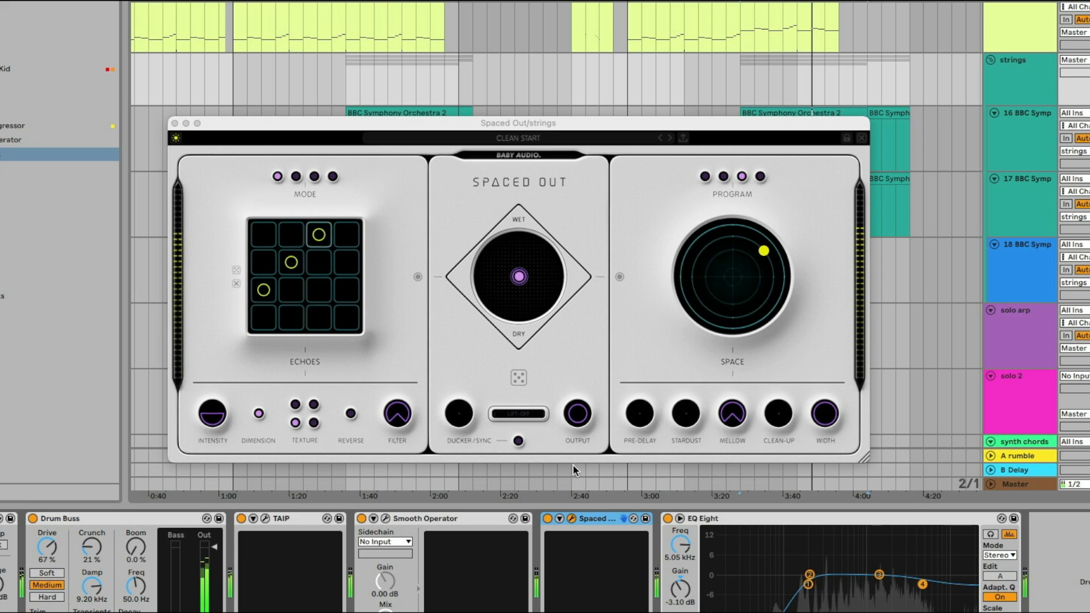
left_click(585, 416)
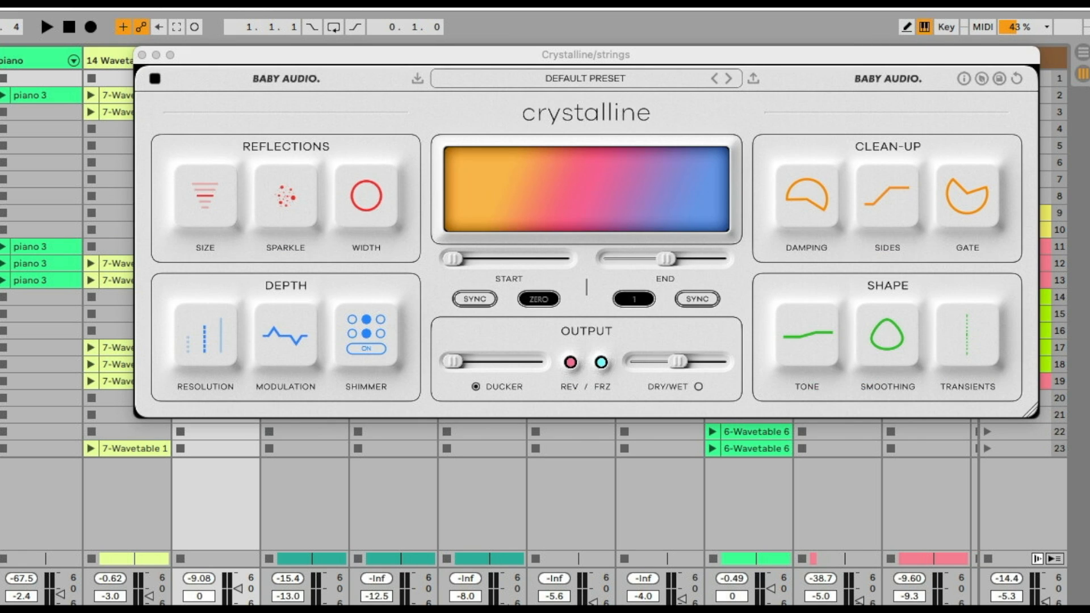
Step: During playback, set the strings Crystalline's reverb start to 1/4, raise its Ducker, and adjust the Sides clean-up
key("space")
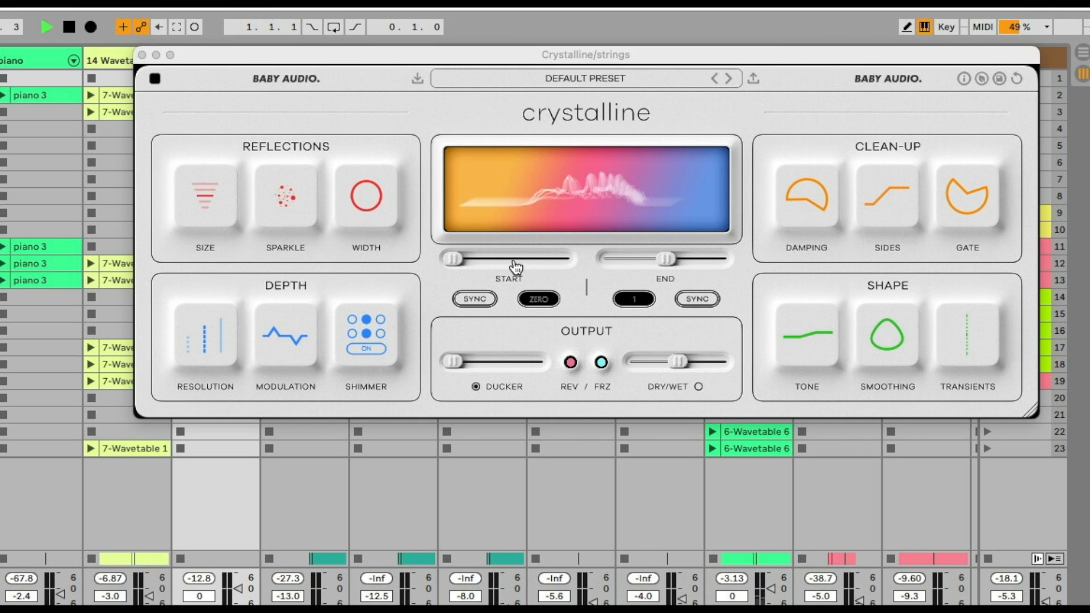
left_click_drag(458, 263, 492, 261)
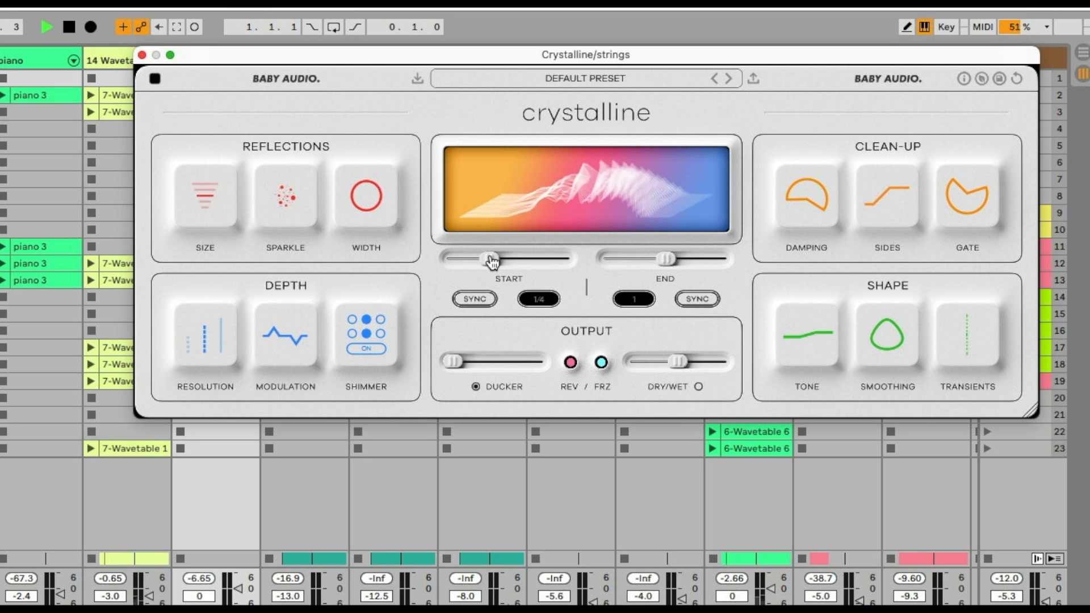
left_click_drag(457, 366, 496, 370)
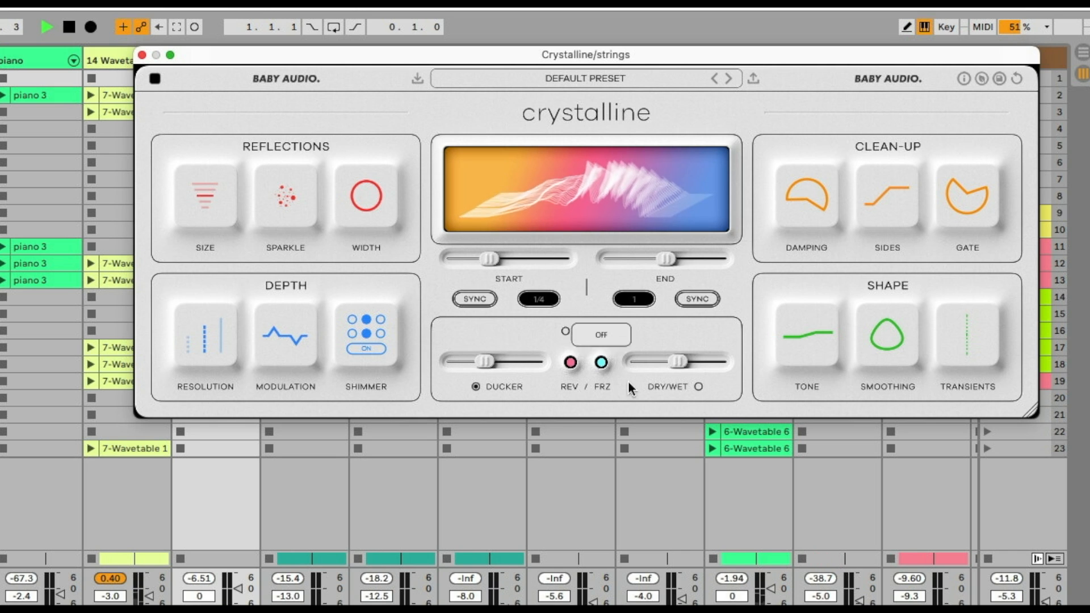
left_click_drag(580, 61, 395, 98)
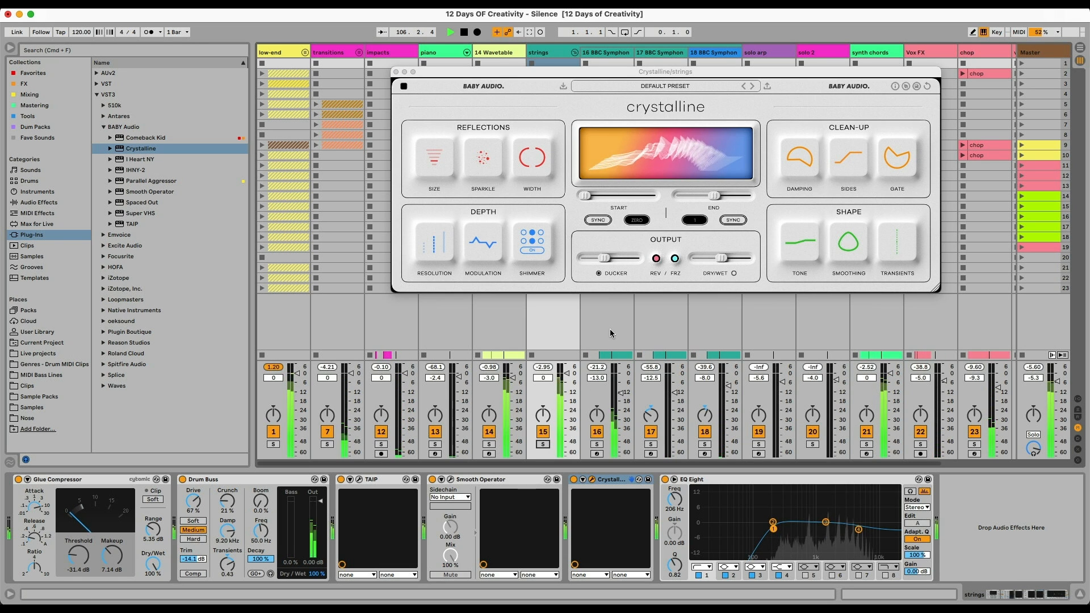
left_click(846, 155)
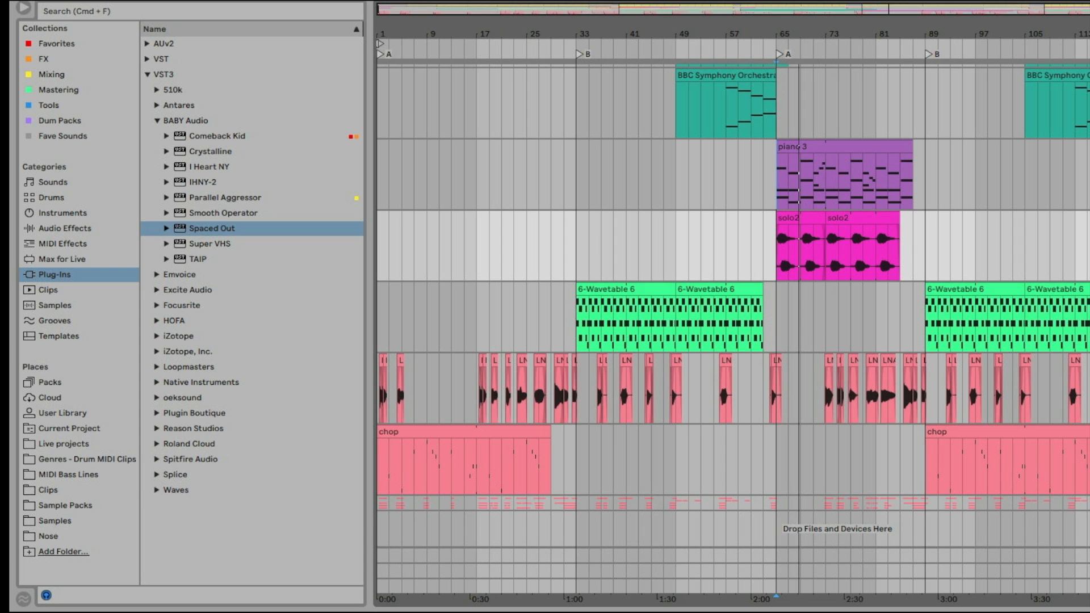
Step: Add Comeback Kid to solo 2 with Ping-Pong and Cheap on, Tape at 52, more Sauce and a lower Hi-Cut
double_click(218, 136)
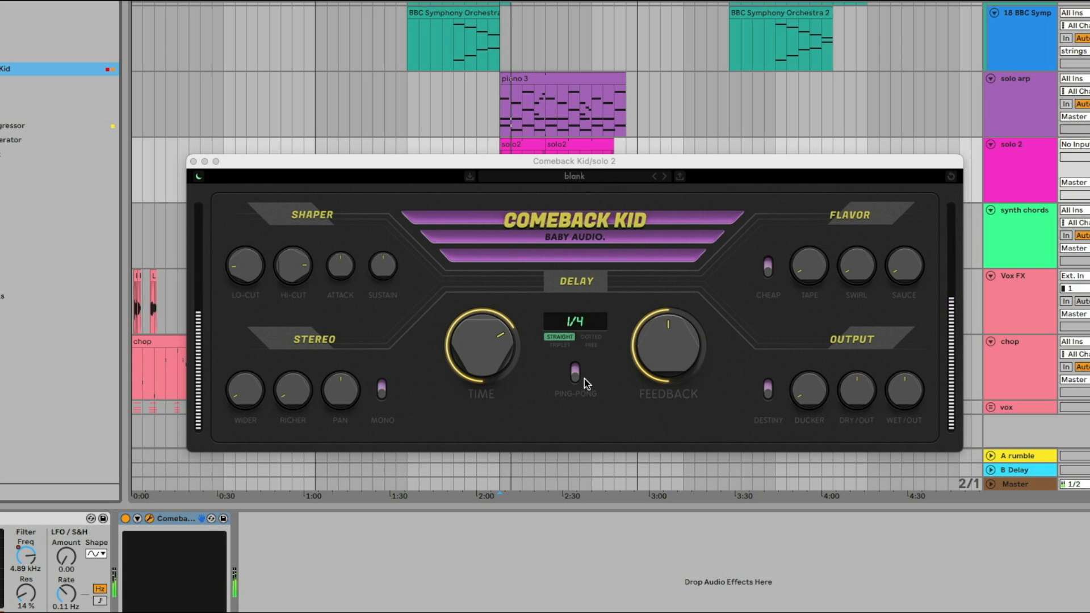
left_click(576, 372)
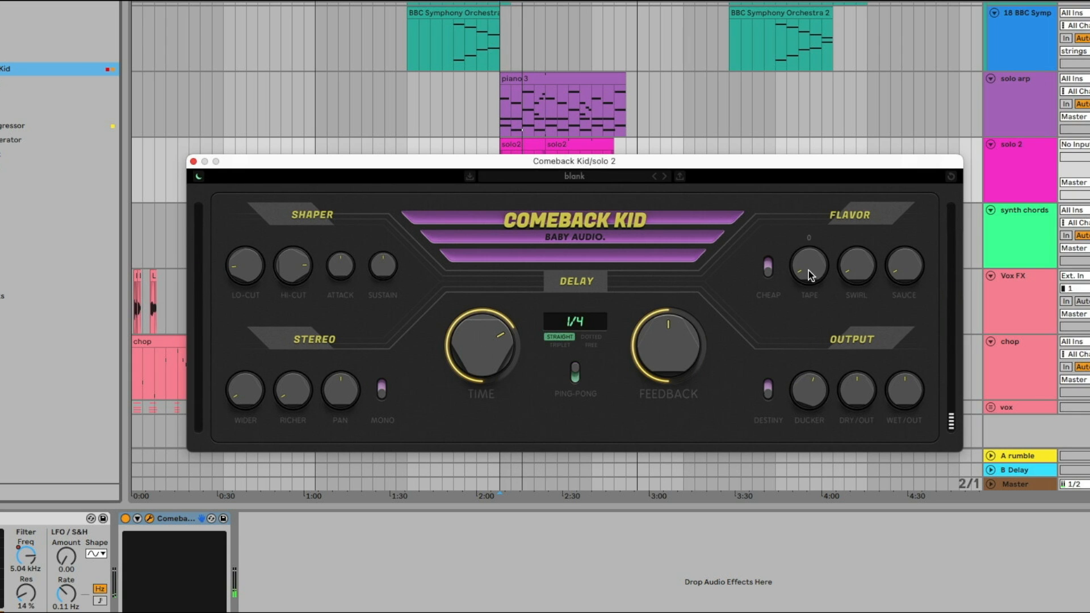
left_click(771, 265)
left_click_drag(807, 265, 830, 170)
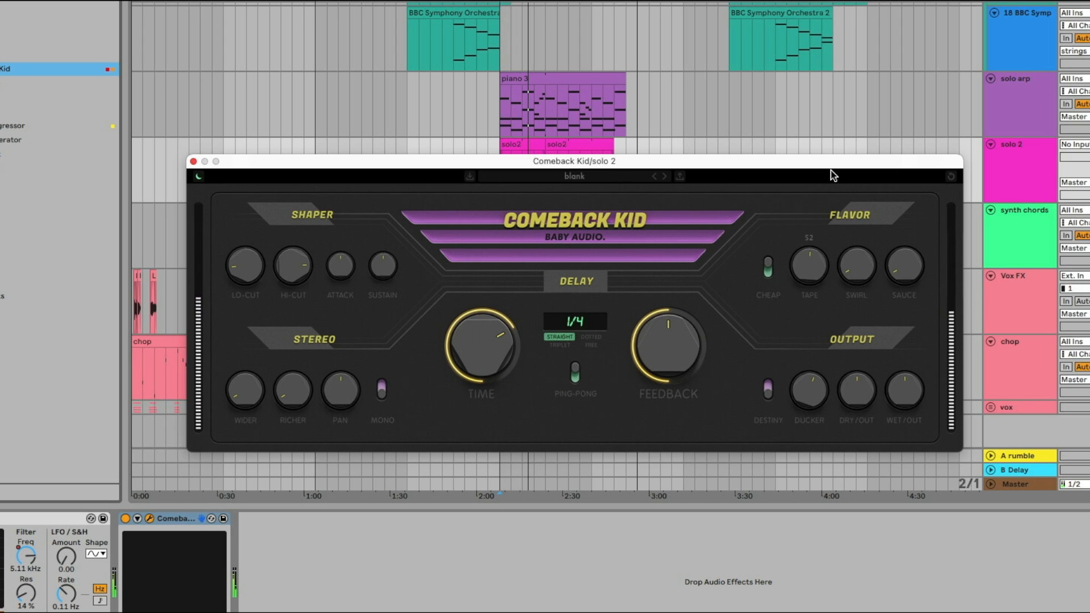
left_click_drag(903, 268, 910, 216)
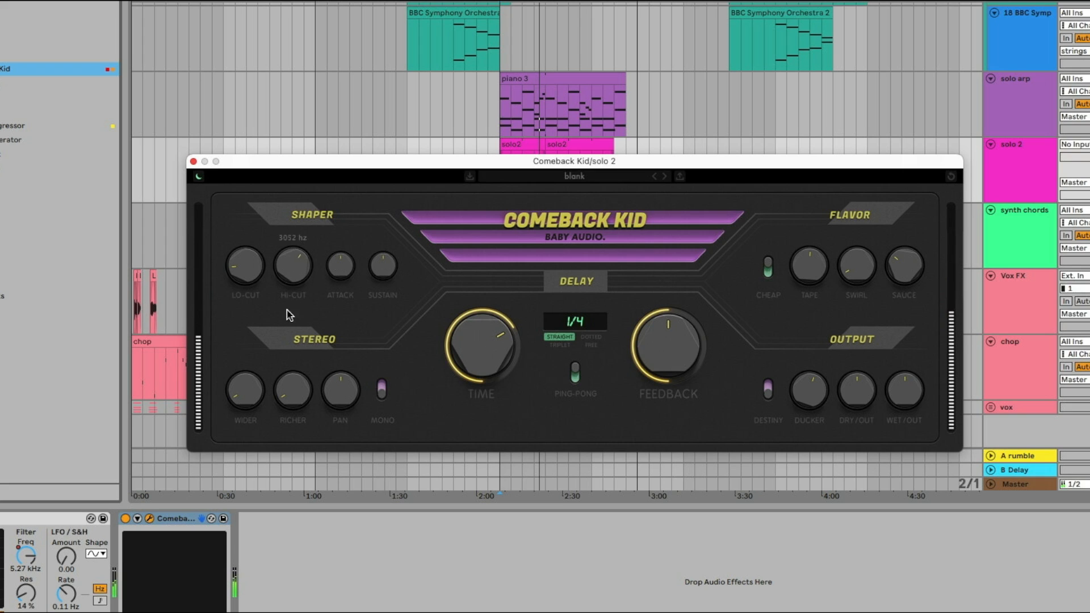
left_click_drag(287, 309, 285, 331)
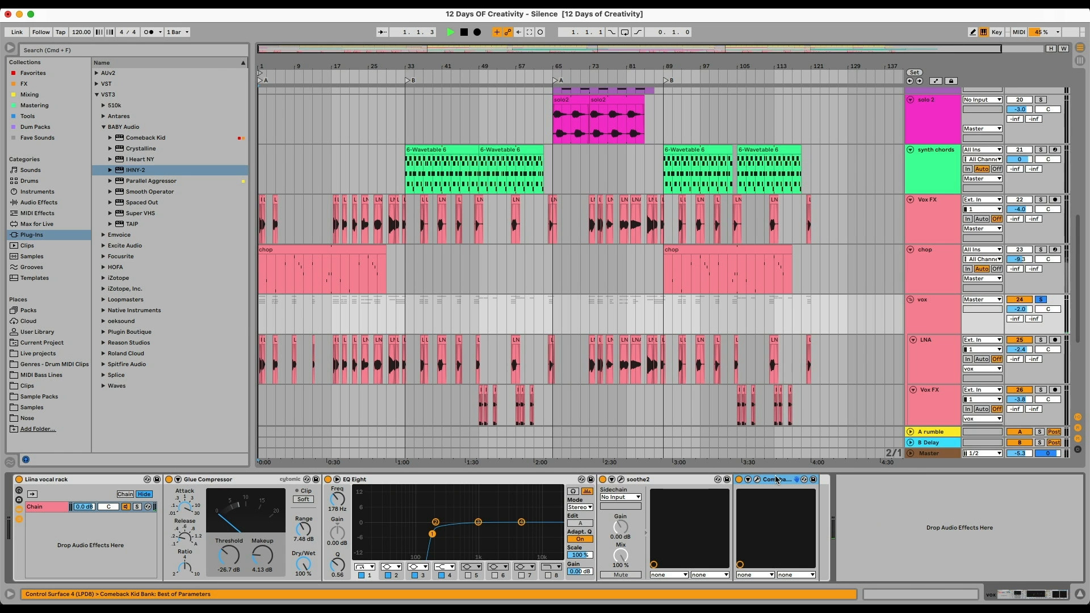
Step: Load Crystalline on the vox group ahead of Comeback Kid, raise its Ducker, and look over the factory presets
left_click_drag(138, 149, 761, 555)
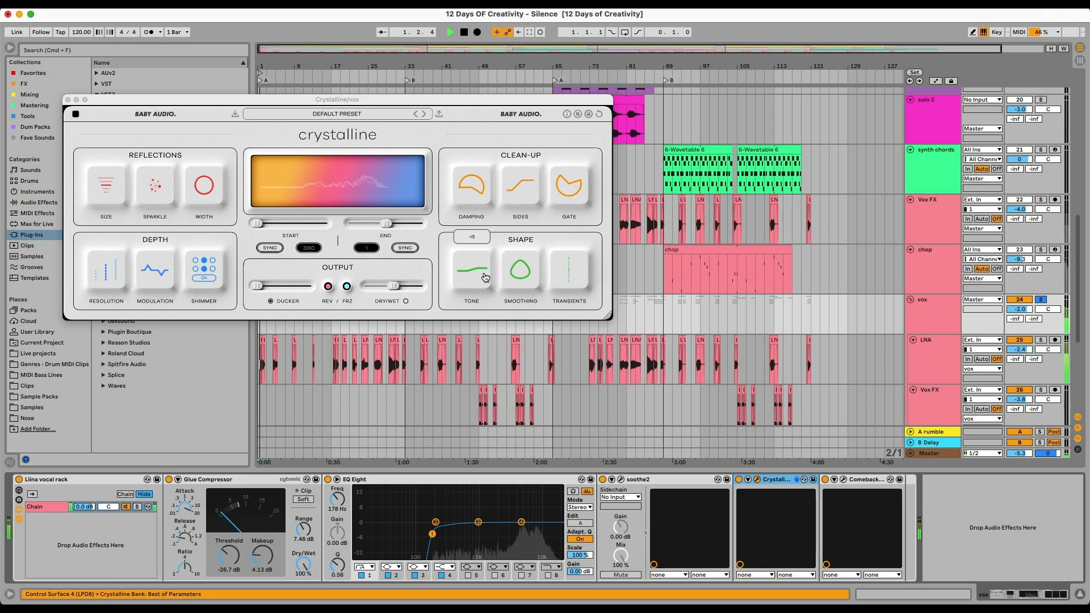
mouse_move(383, 294)
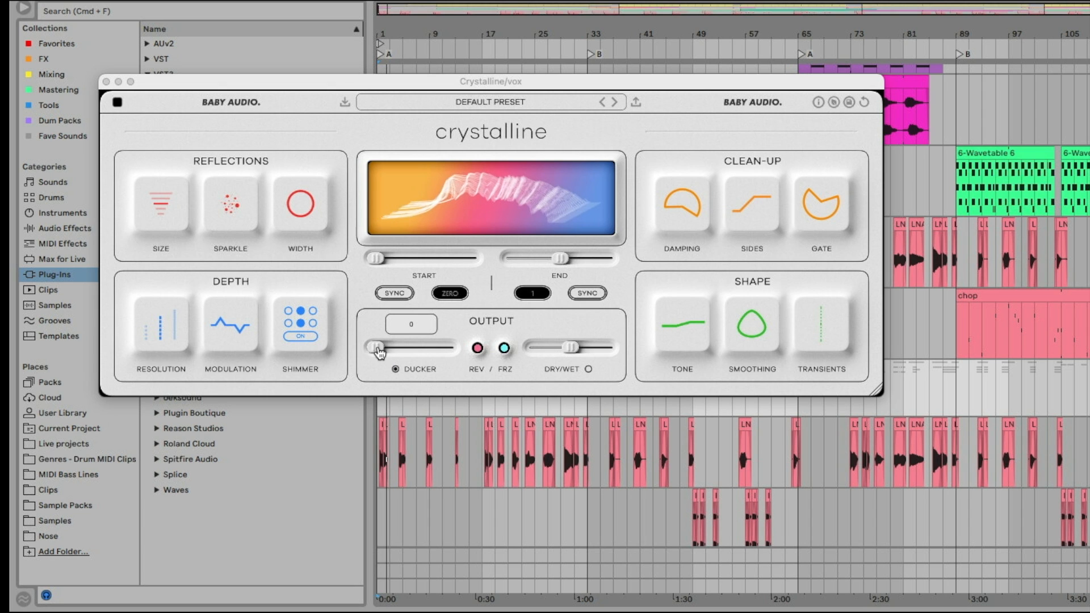
left_click_drag(375, 347, 408, 349)
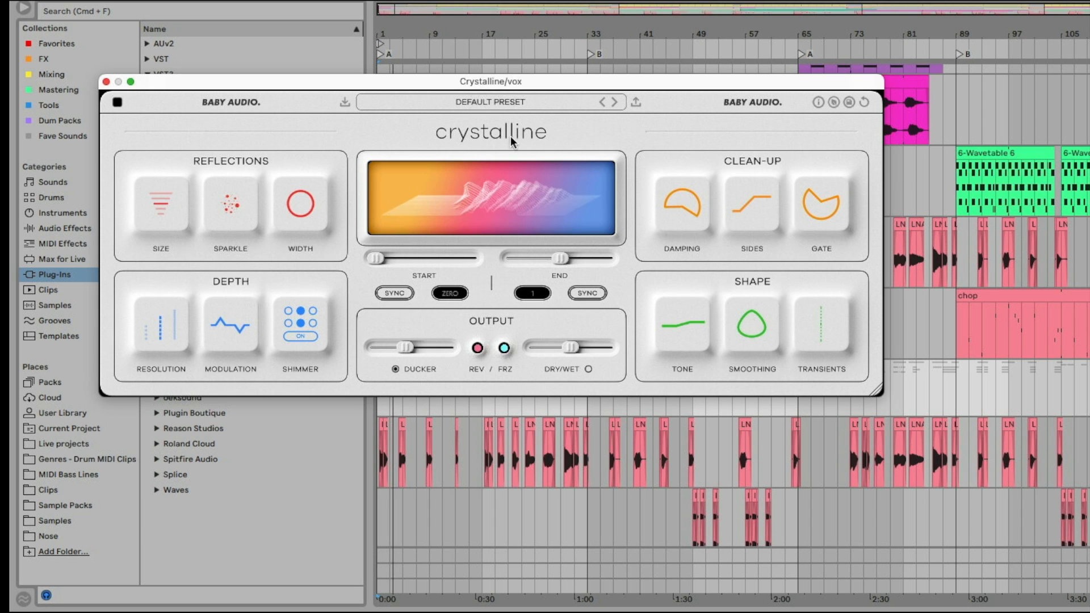
left_click(517, 102)
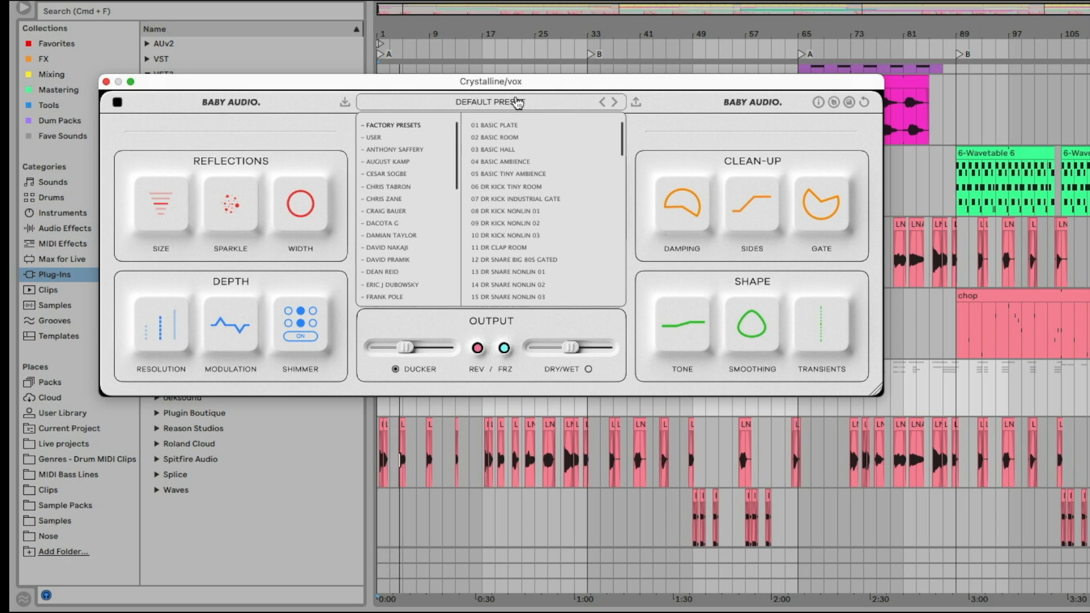
left_click(359, 326)
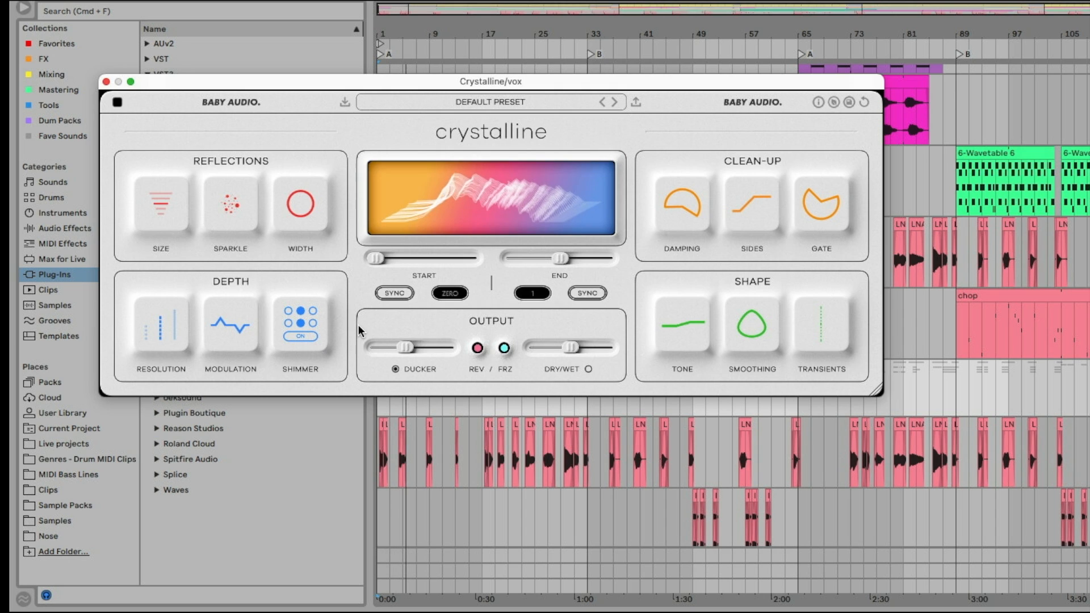
Step: Change the Shimmer selection in the vox group's Crystalline and close the plug-in window
mouse_move(319, 320)
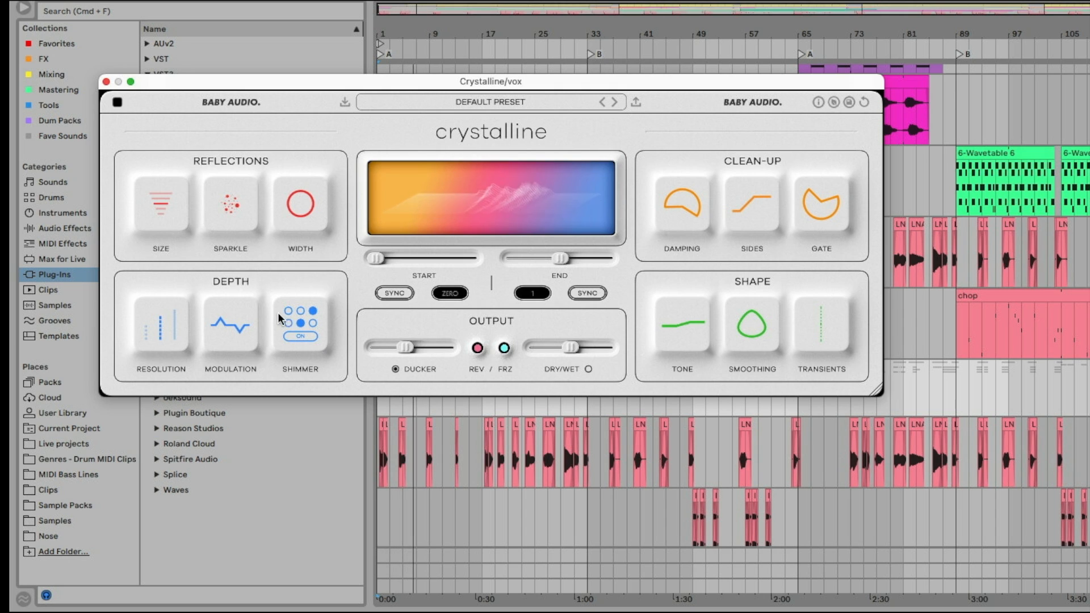
left_click(288, 312)
left_click(288, 312)
mouse_move(237, 215)
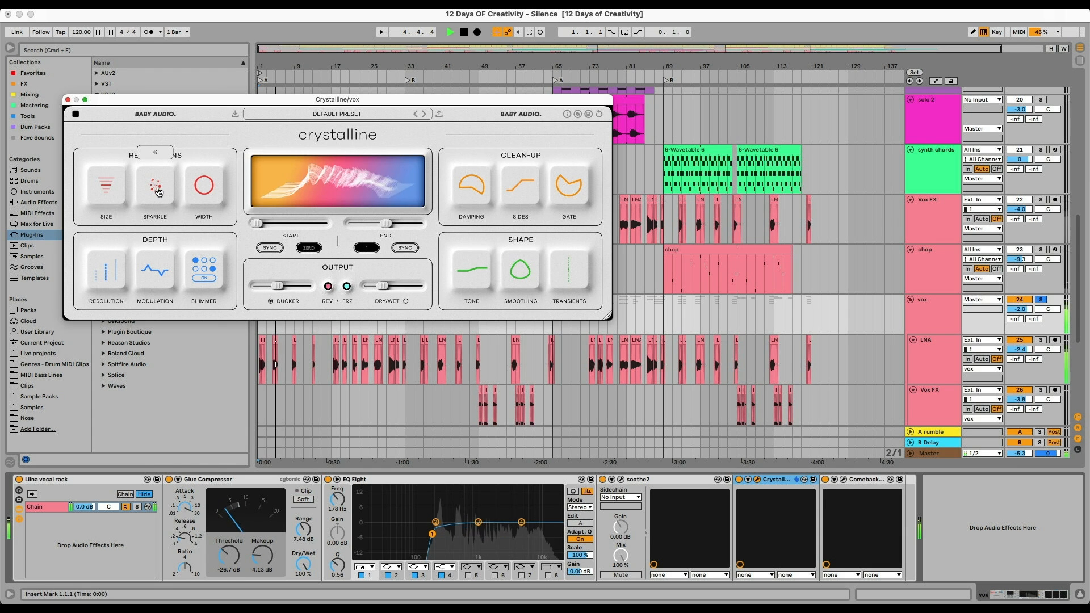
left_click(67, 99)
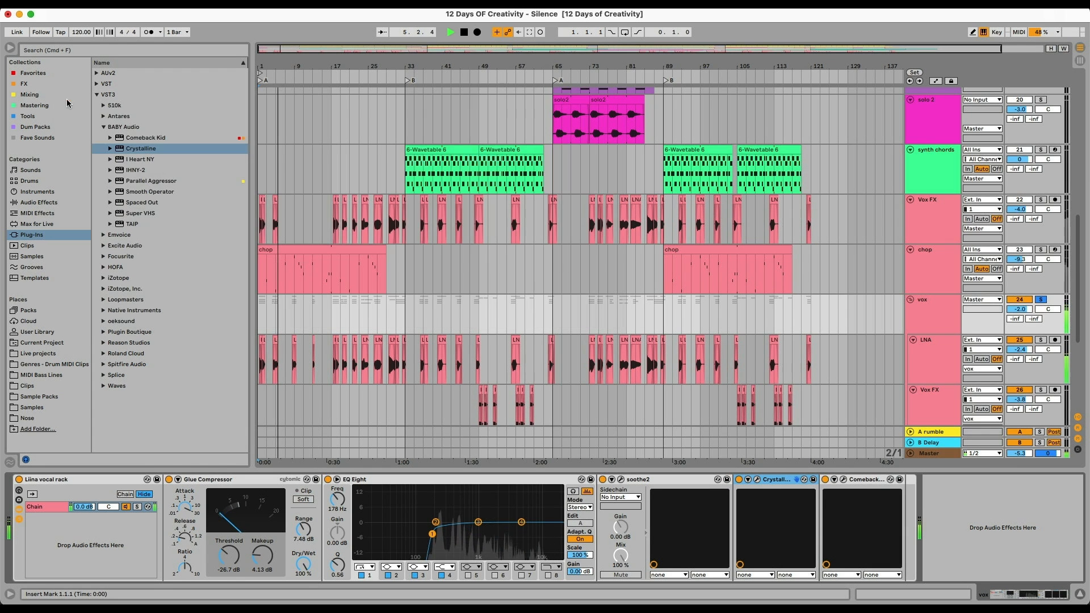
Step: Open the vox group's Comeback Kid and turn on Ping-Pong for its delay
left_click(844, 480)
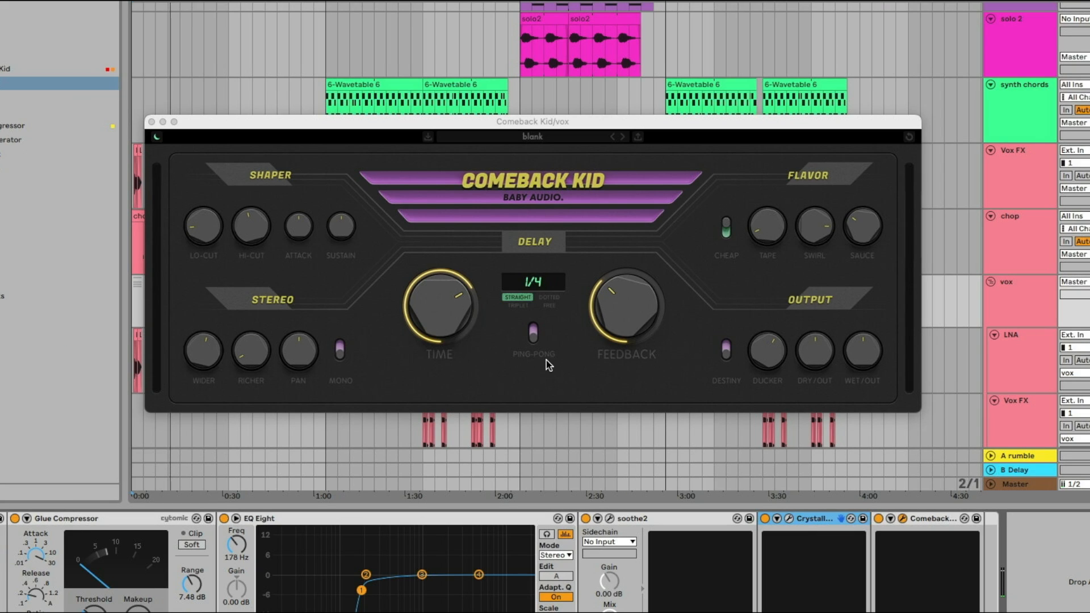
left_click(534, 333)
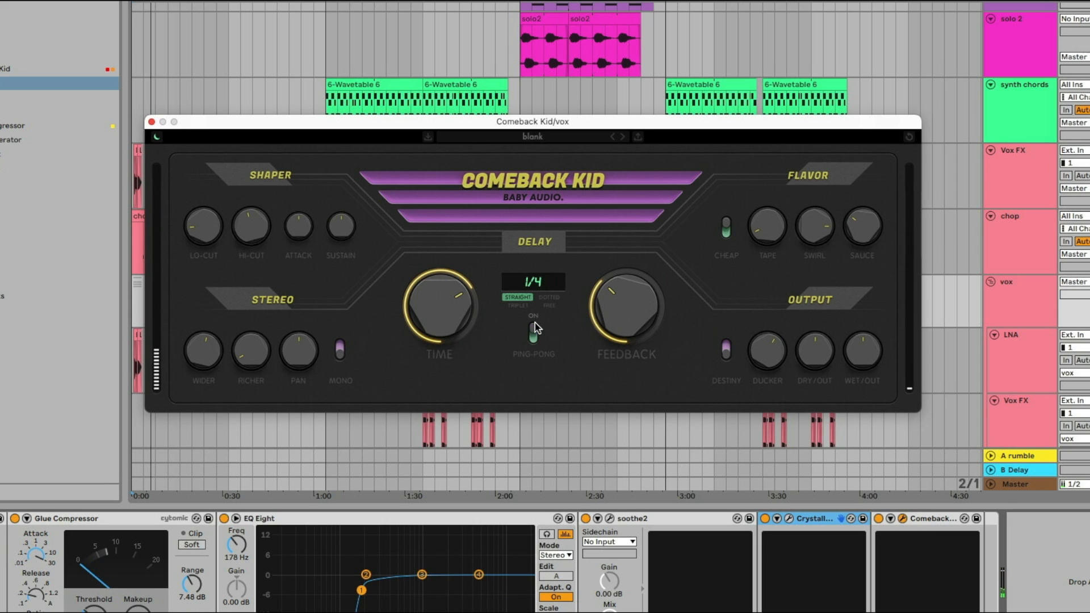
mouse_move(812, 227)
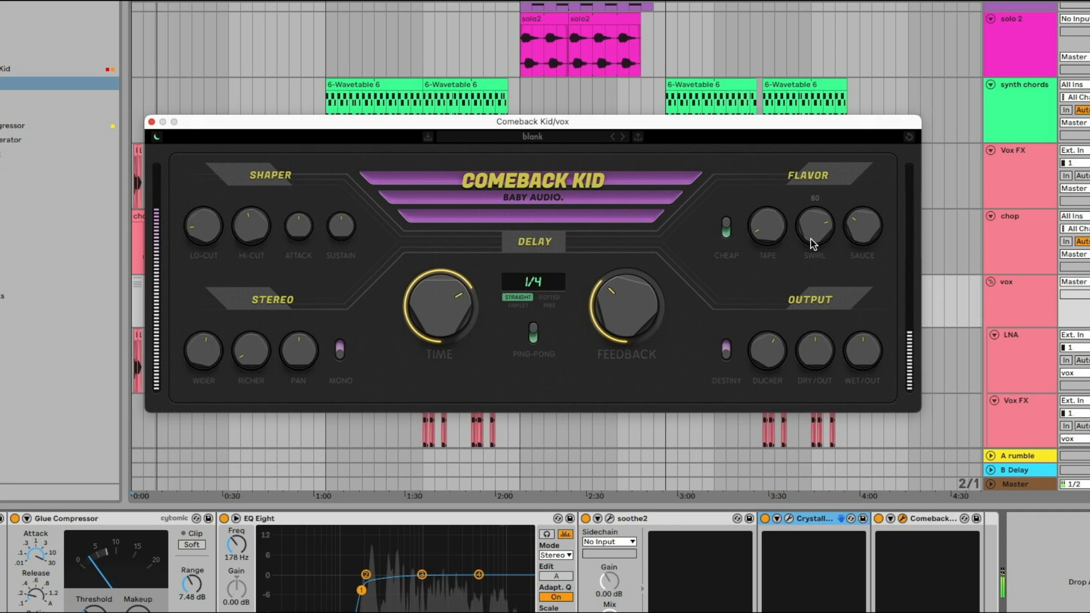
mouse_move(727, 232)
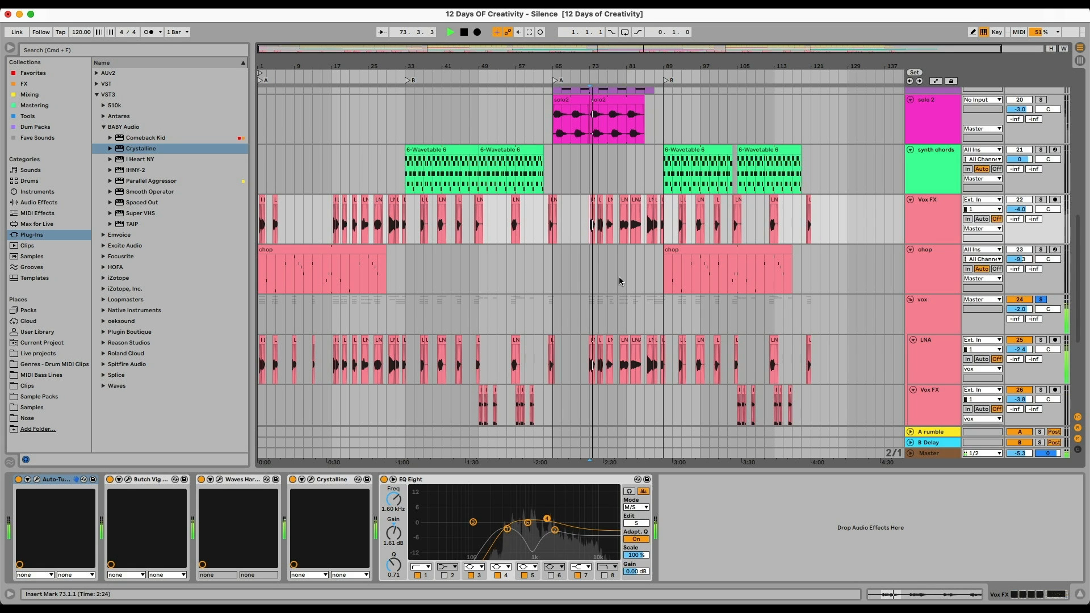
Step: Load Spaced Out on the chop track between Hybrid Reverb and Limiter, and start playback
scroll(619, 277, "up", 2)
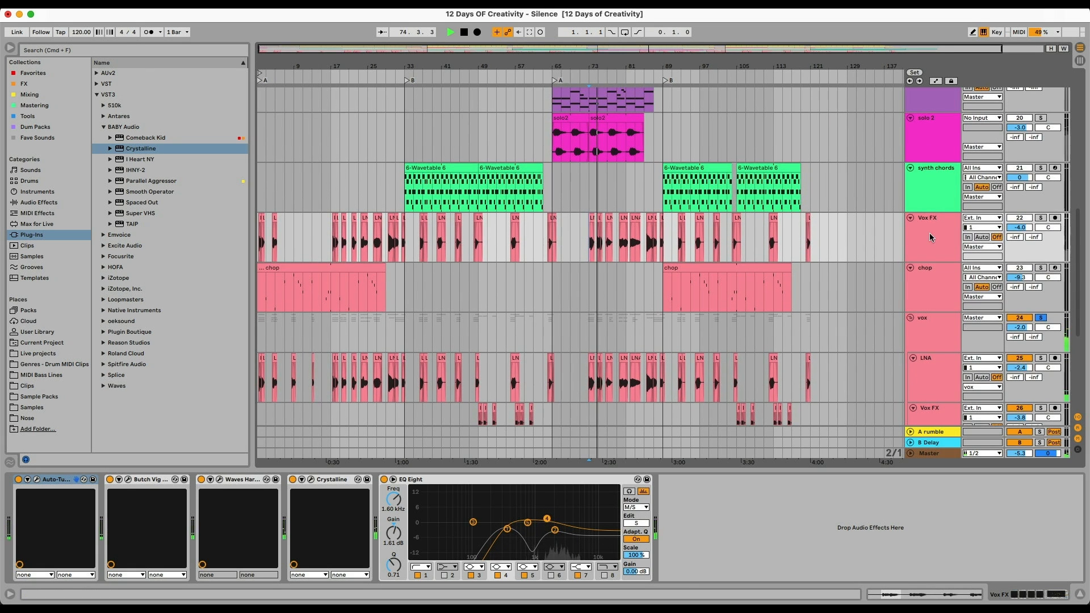
left_click(934, 195)
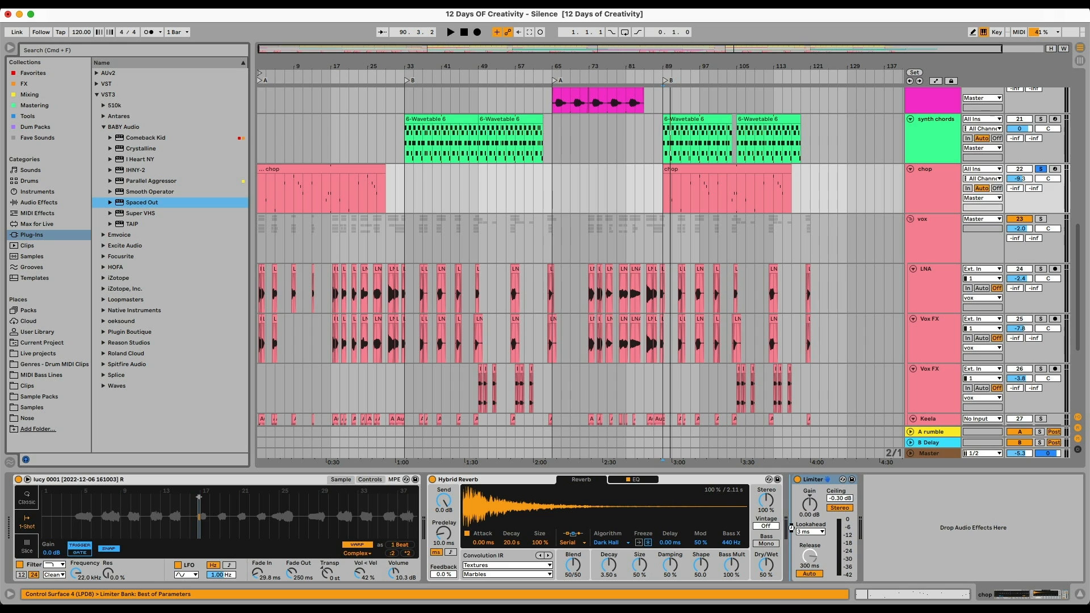
left_click_drag(792, 531, 792, 531)
key("space")
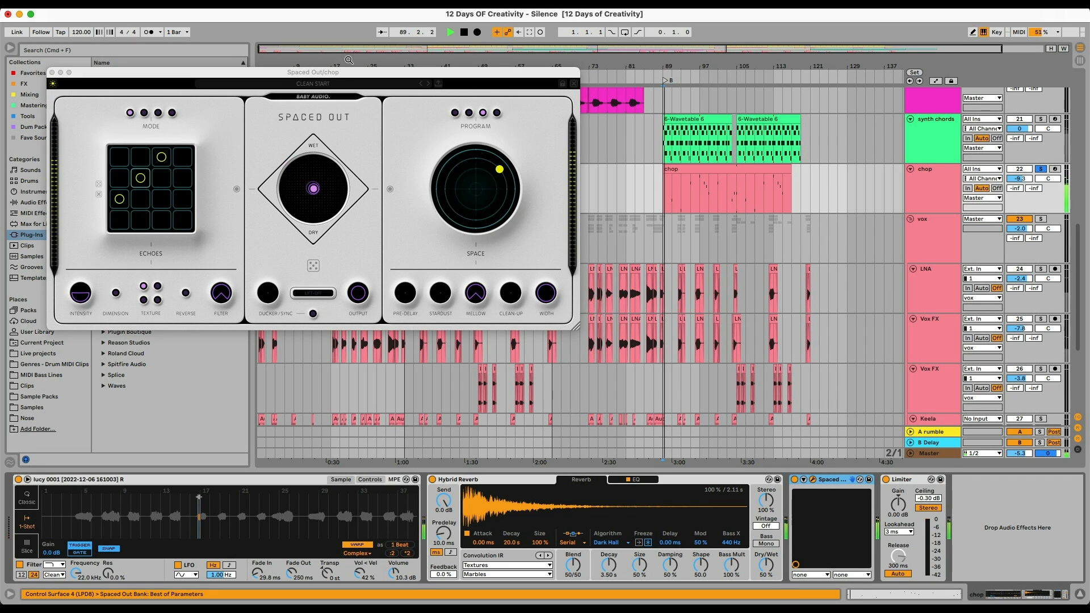
Step: In Spaced Out on the chop track, select the second echo mode, fill the grid's third column with echoes, and move the blend point toward Wet
left_click_drag(359, 78, 551, 135)
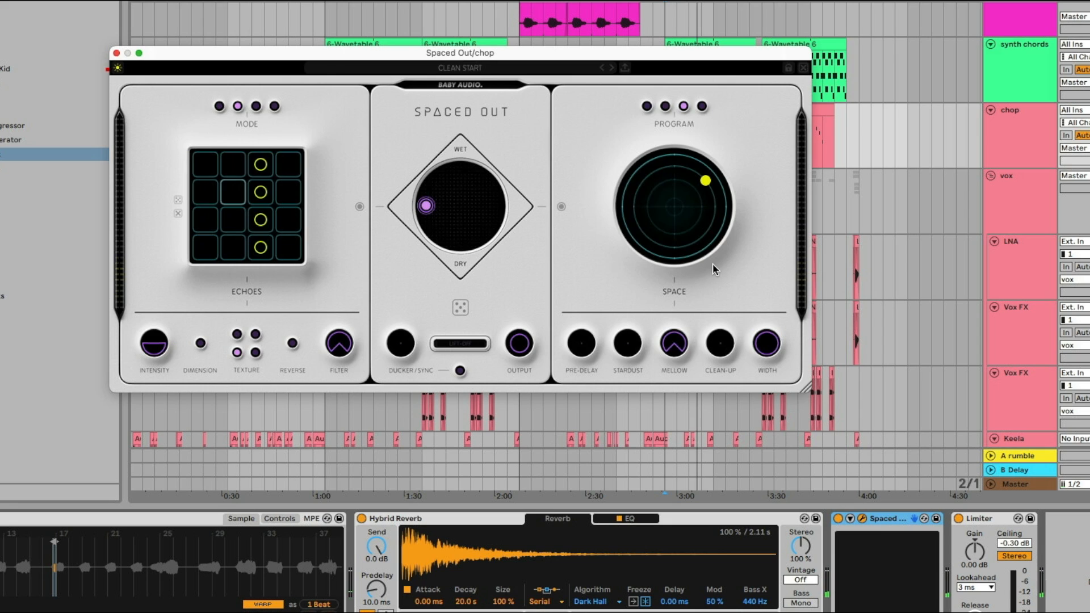
mouse_move(519, 344)
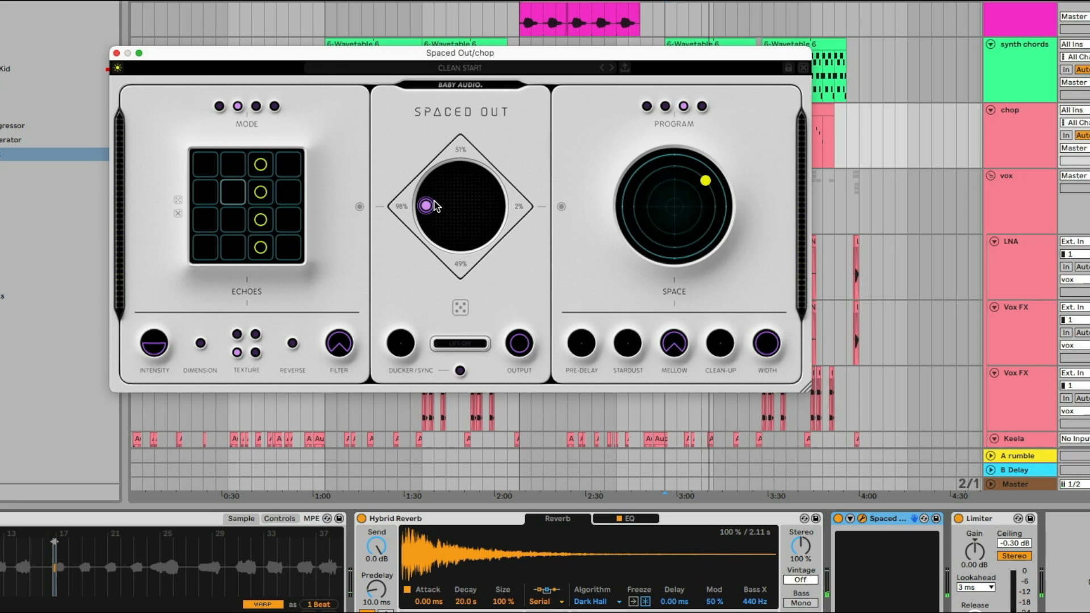
left_click_drag(426, 206, 448, 174)
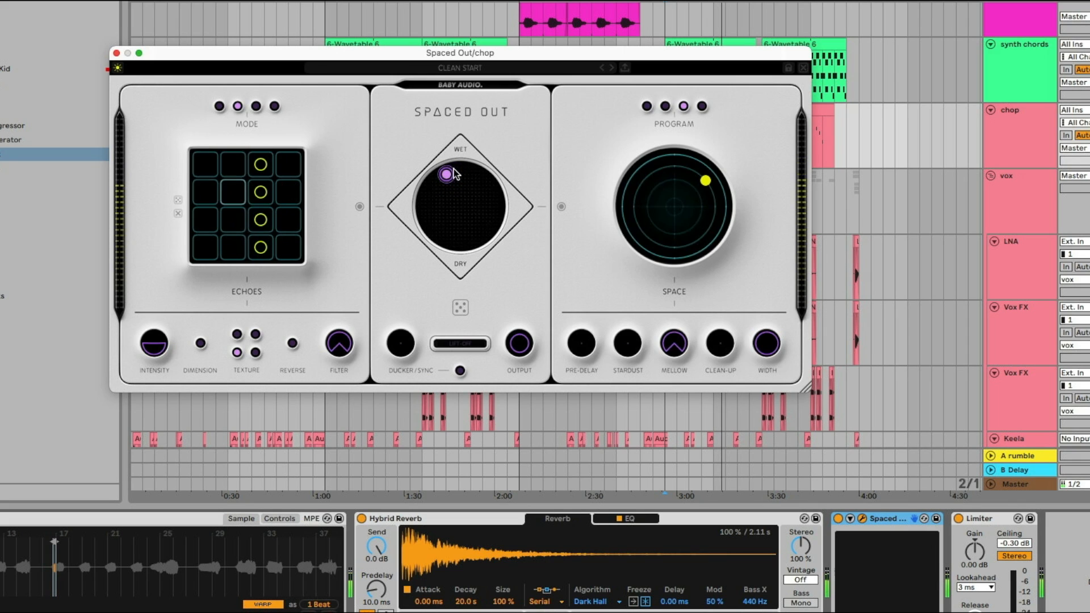
Step: Push Spaced Out's Space point outward, raise Stardust and slightly raise Pre-Delay, then close the plug-in and play the arrangement from the start
mouse_move(706, 181)
left_mouse_down()
mouse_move(715, 171)
mouse_move(670, 160)
mouse_move(715, 171)
left_mouse_up()
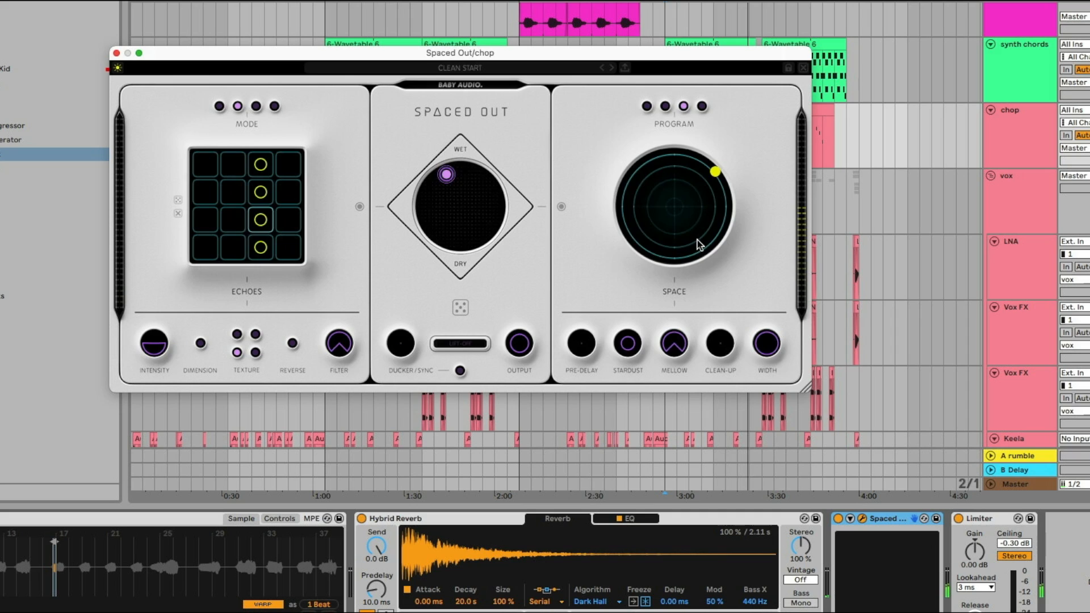
mouse_move(591, 341)
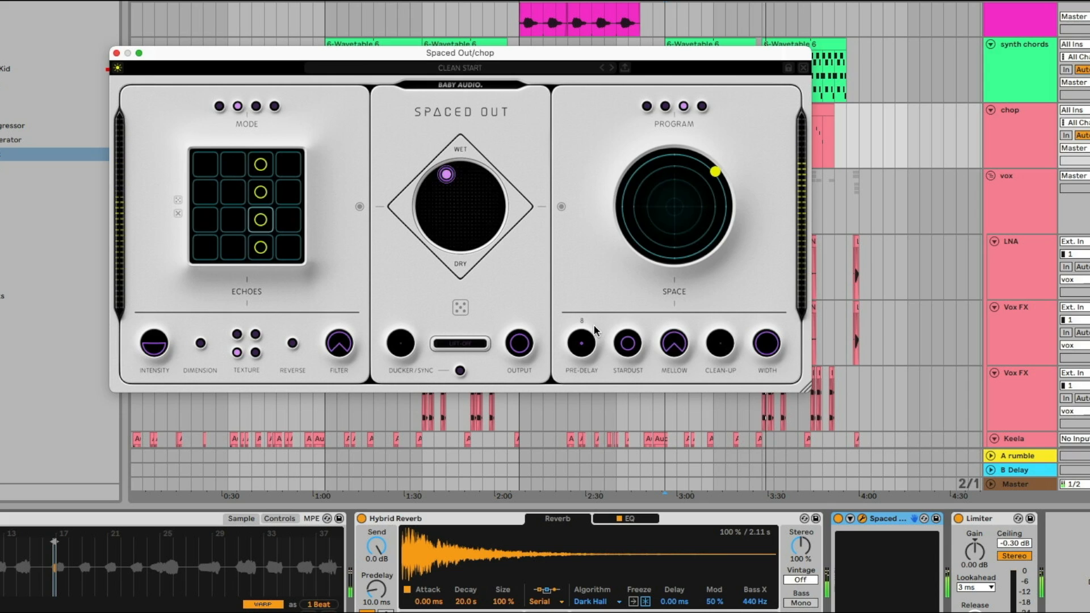
mouse_move(629, 343)
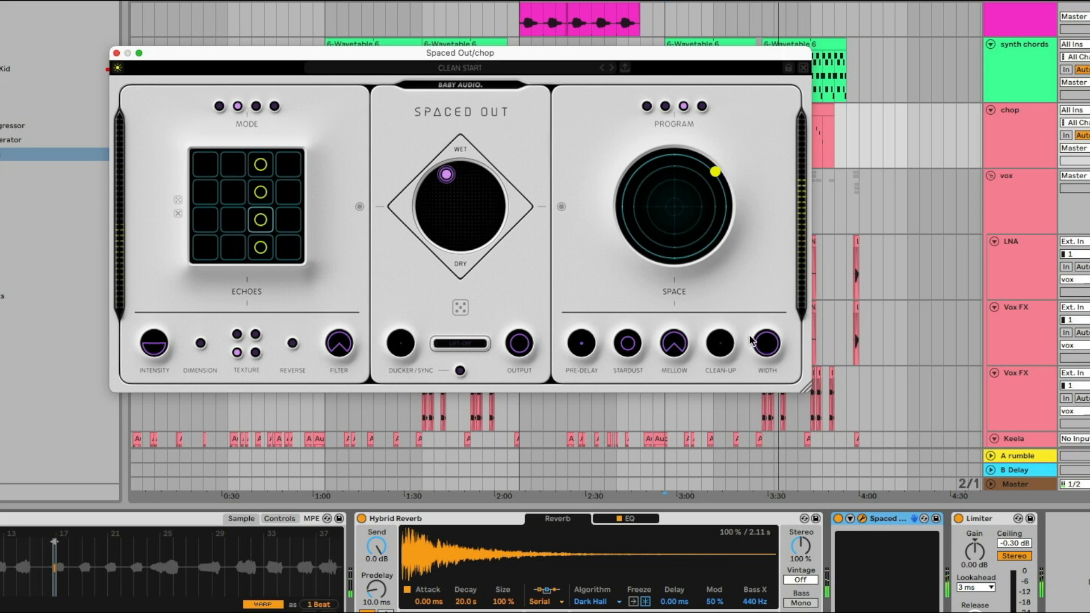
mouse_move(727, 339)
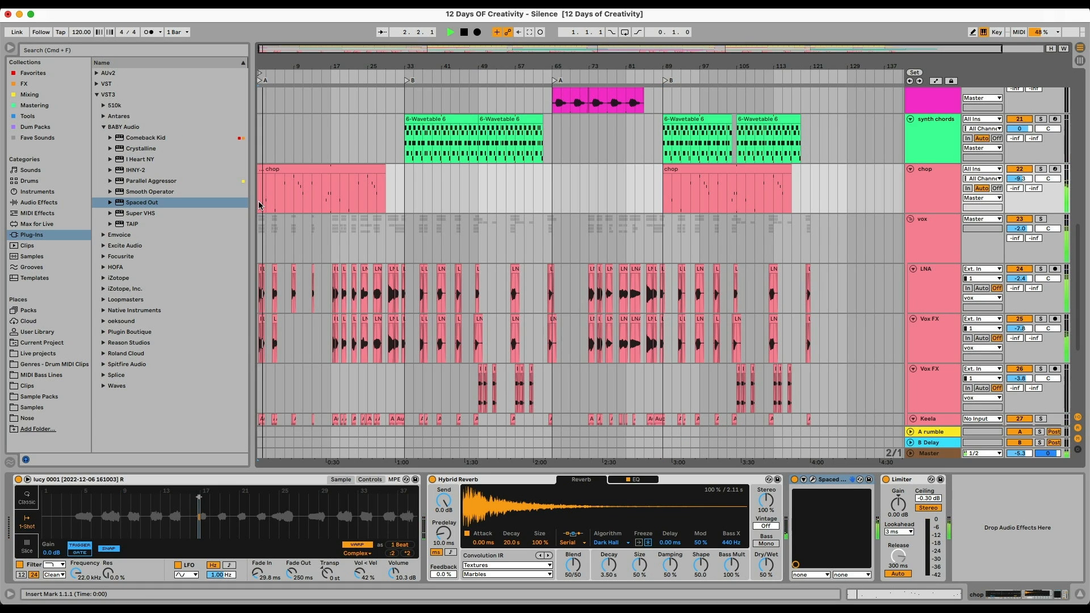
scroll(258, 205, "up", 3)
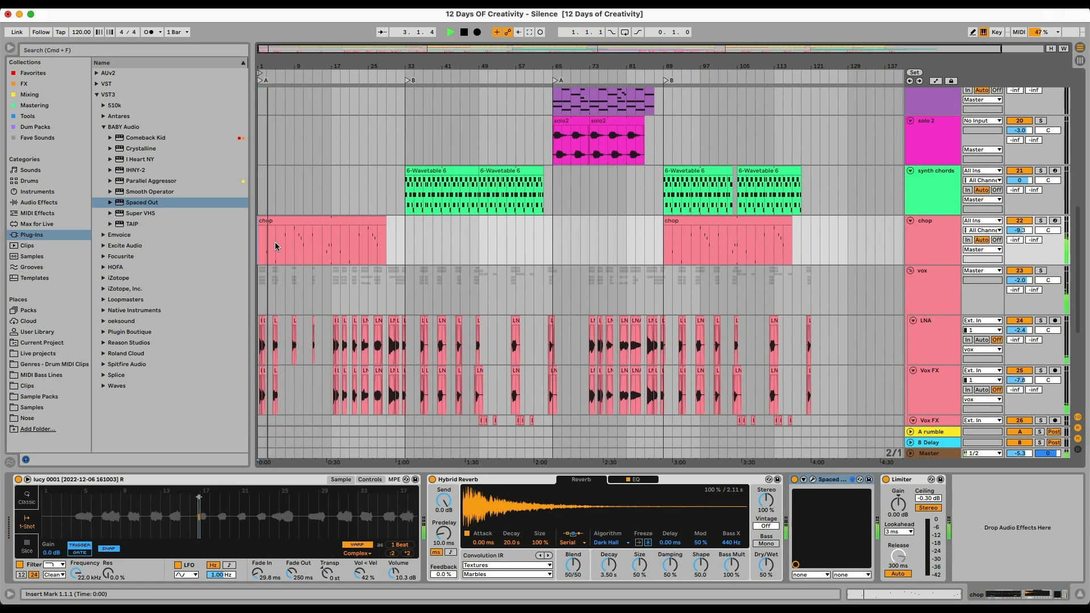